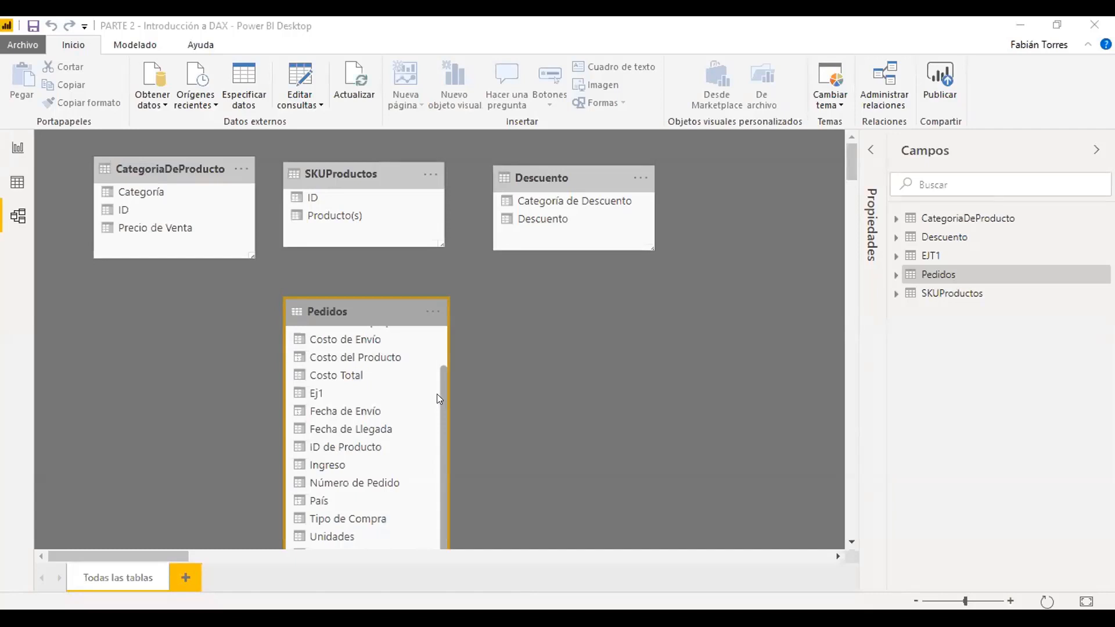
- Review the Pedidos table's fields in the model and examine its data columns, from Número de Pedido through Ingreso
scroll(437, 349, "up", 1)
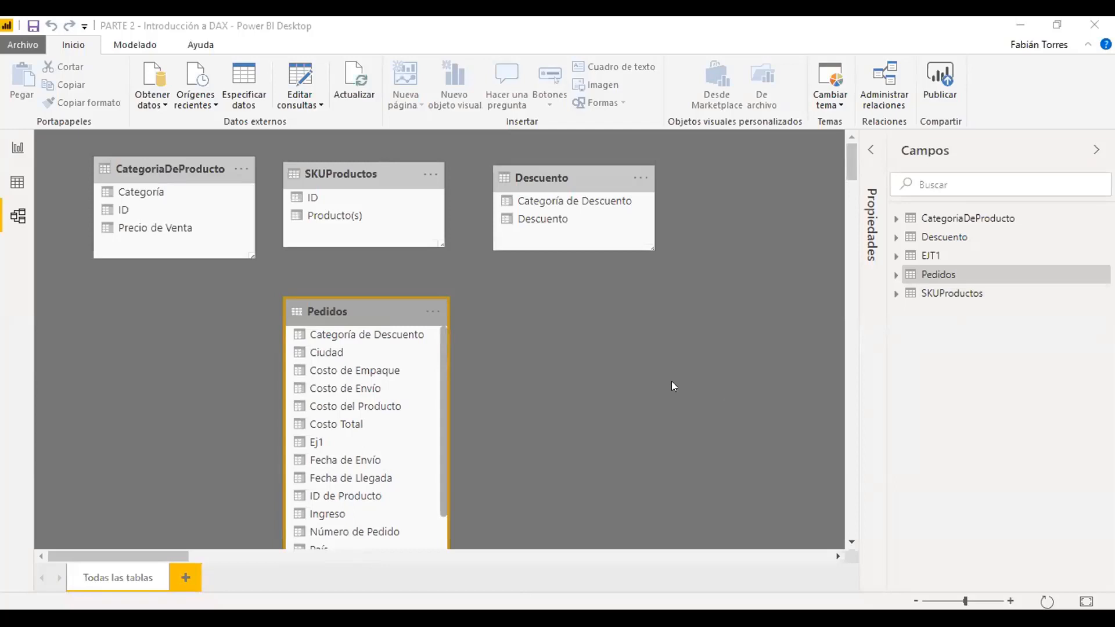
left_click(446, 372)
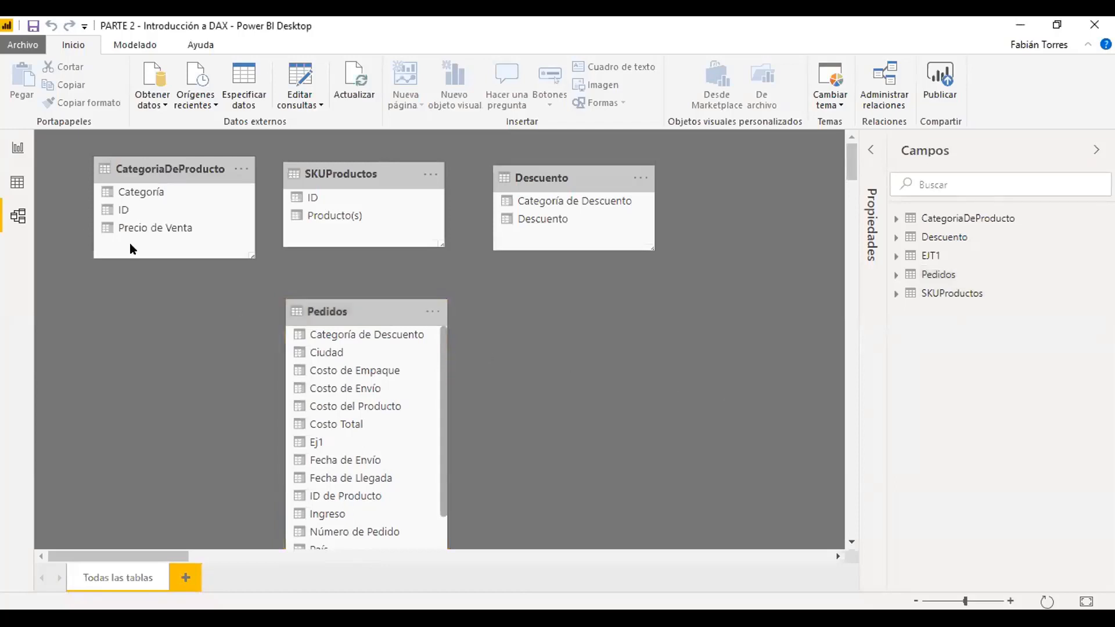
left_click(17, 182)
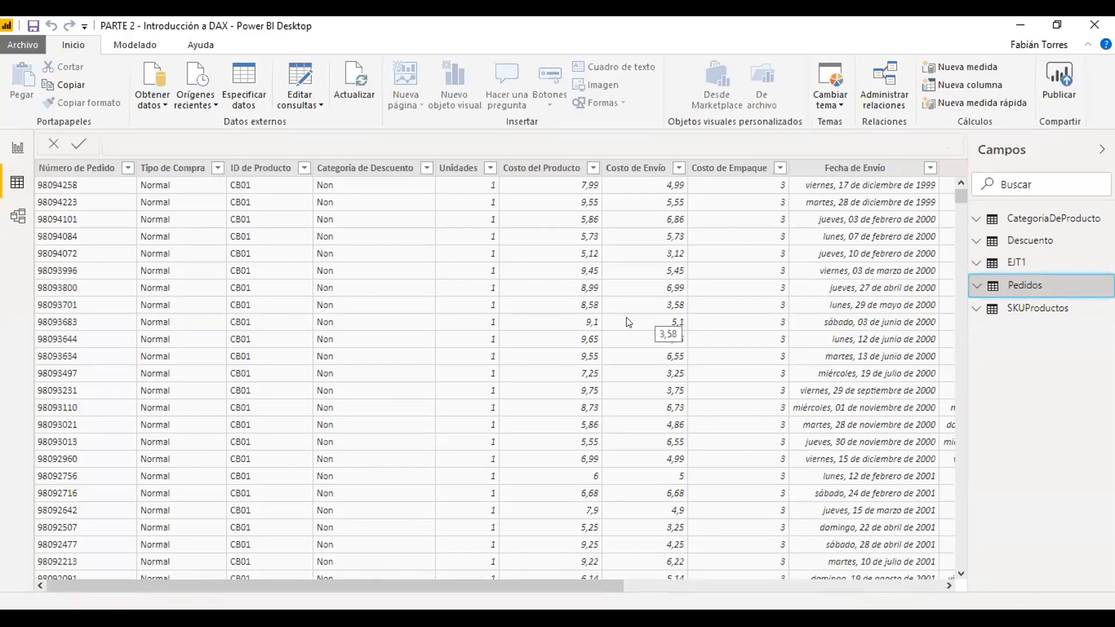
left_click(807, 478)
left_click_drag(248, 586, 567, 579)
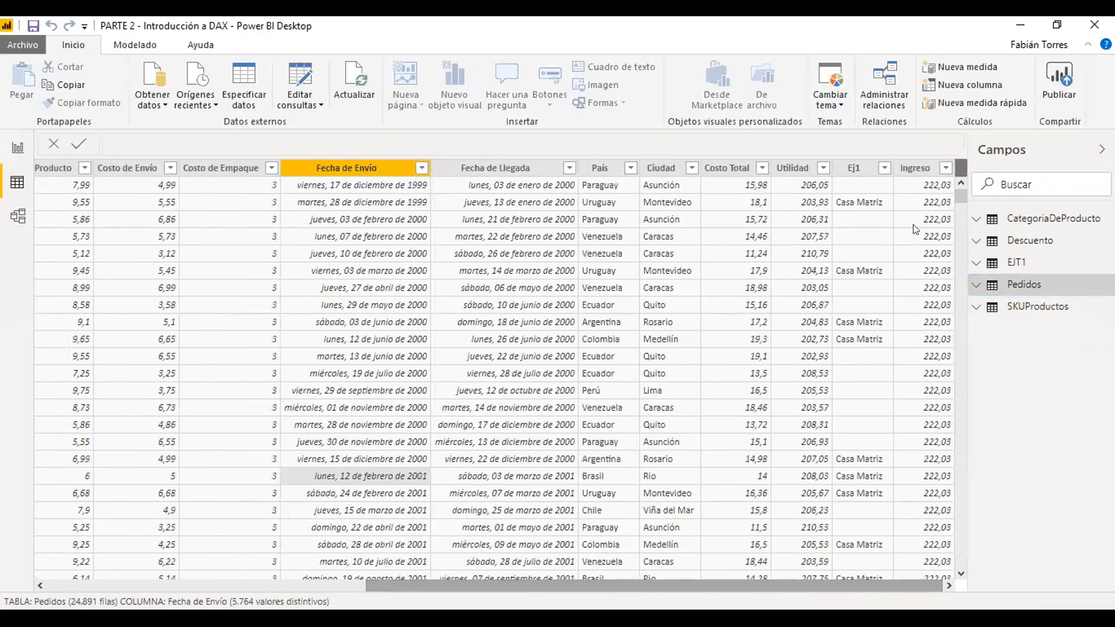
left_click(918, 168)
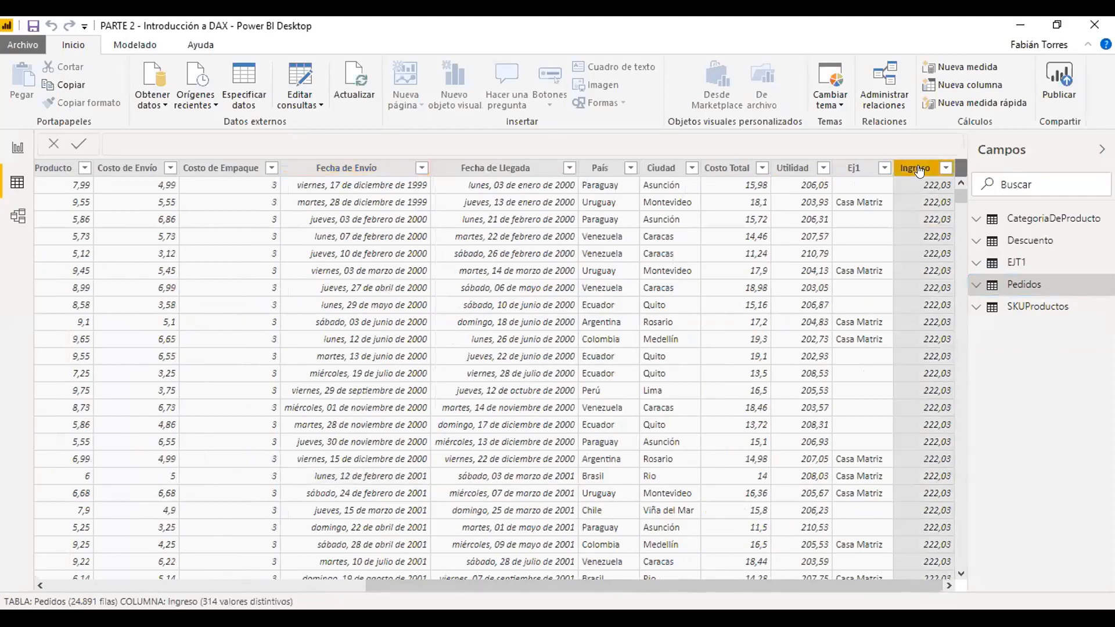
left_click(200, 584)
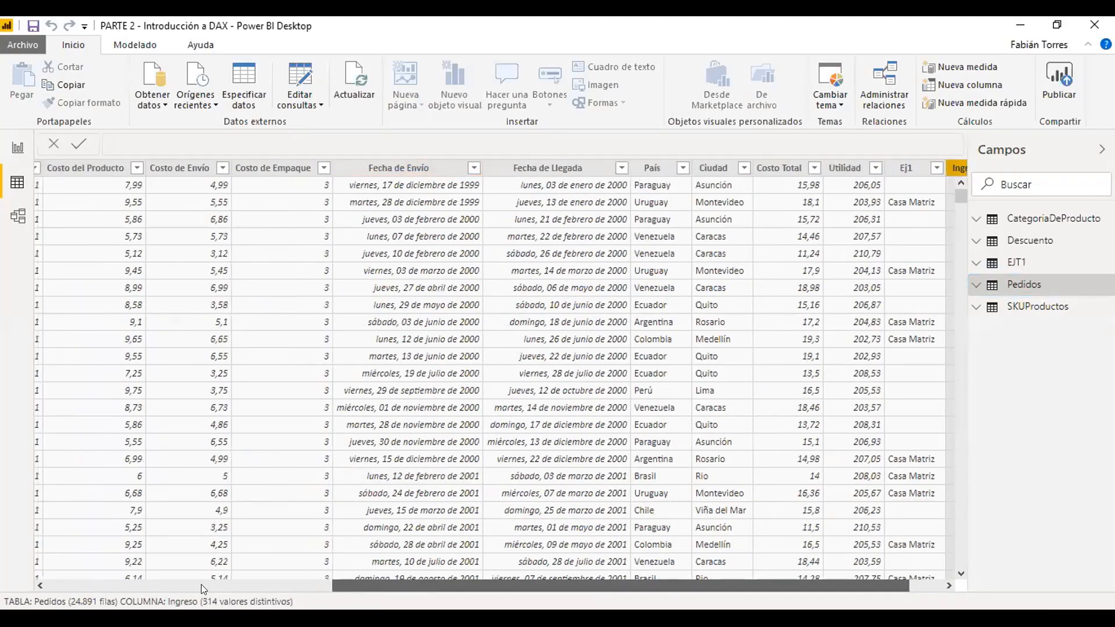
left_click_drag(201, 584, 65, 549)
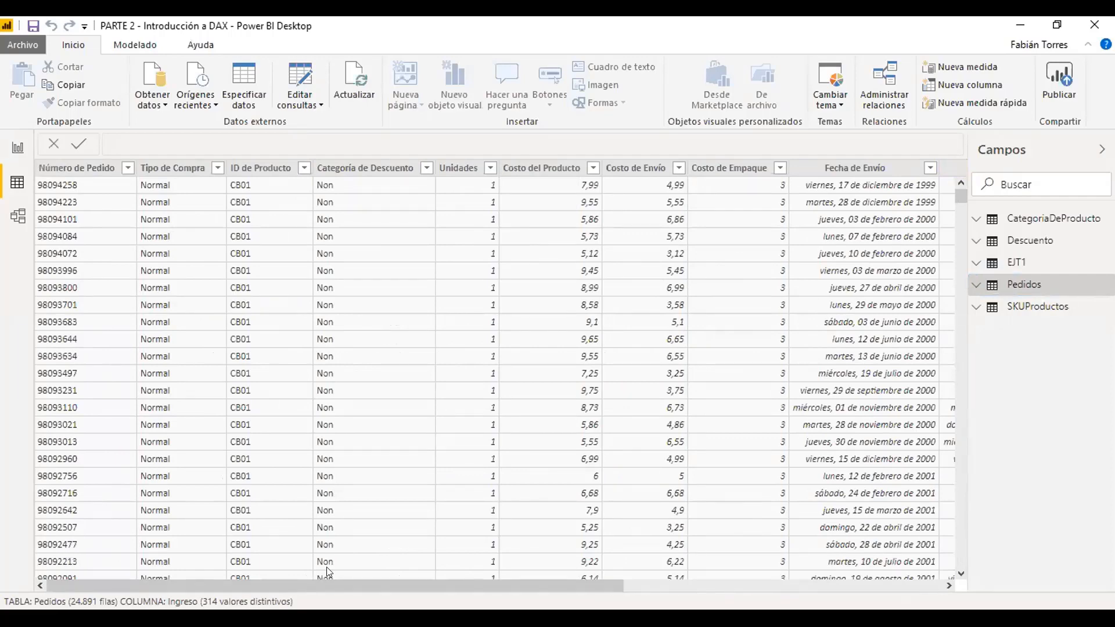
left_click_drag(326, 585, 588, 531)
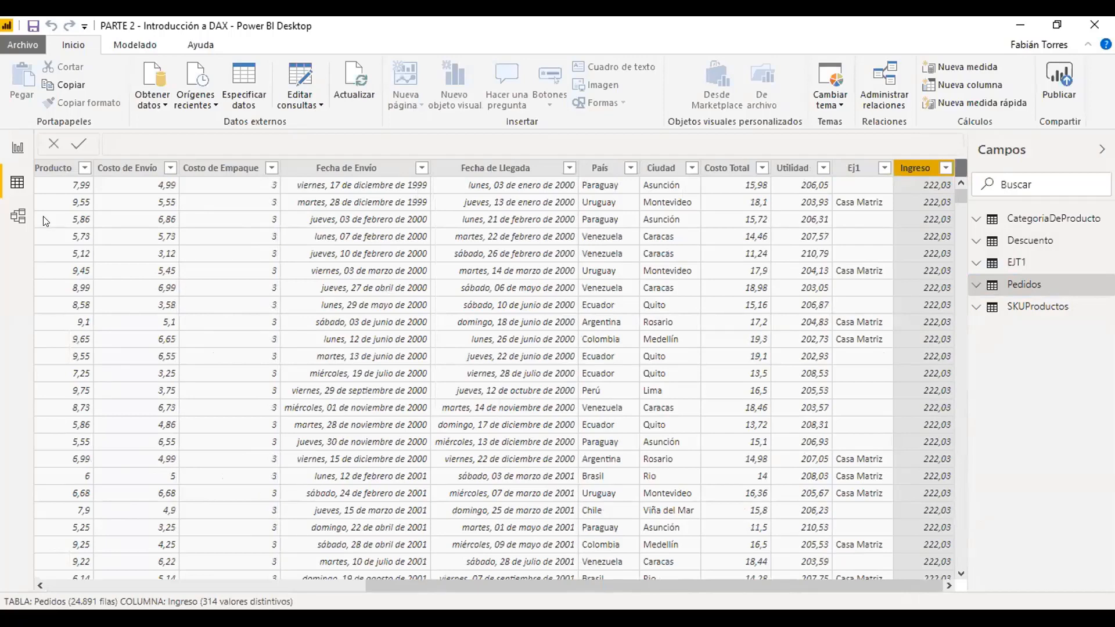
- Add a matrix visual to the report page with the País field from Pedidos as its rows
left_click(18, 145)
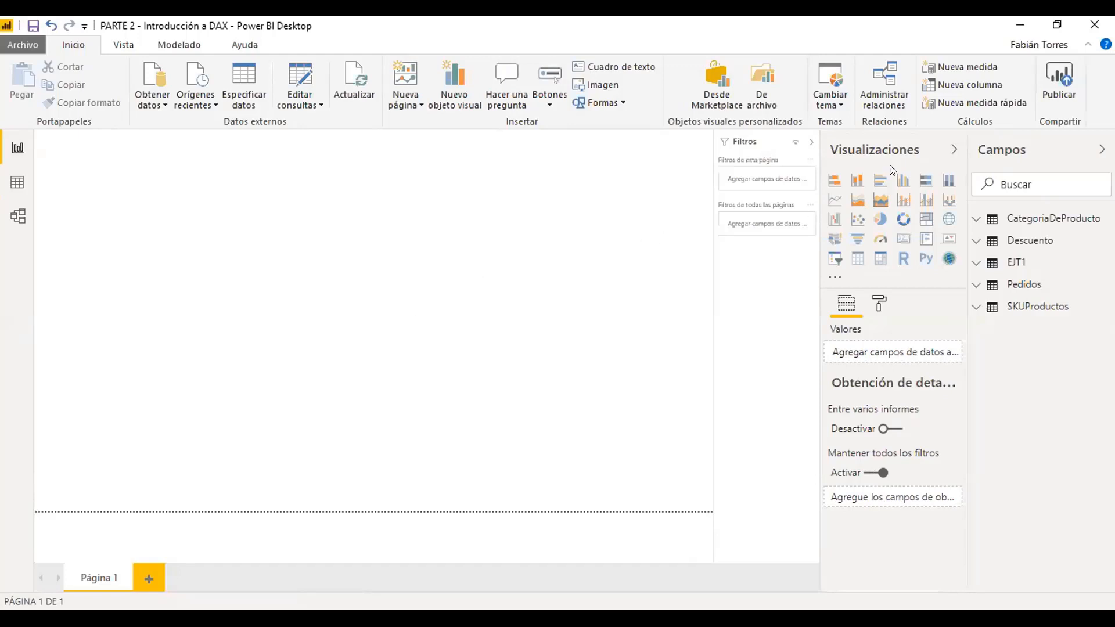
left_click(807, 145)
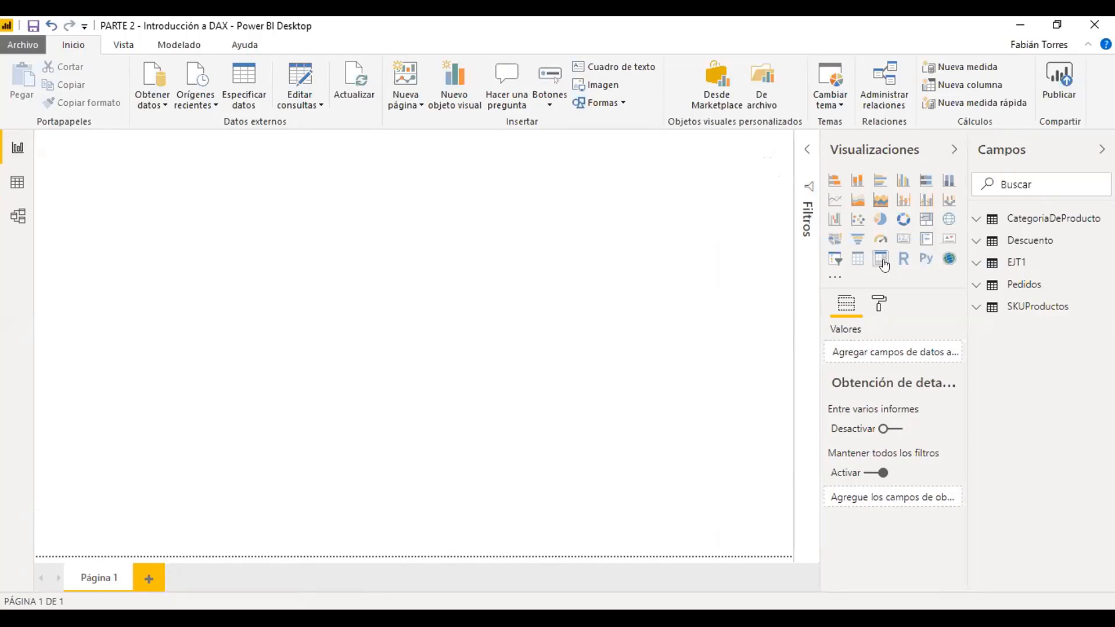
left_click(881, 259)
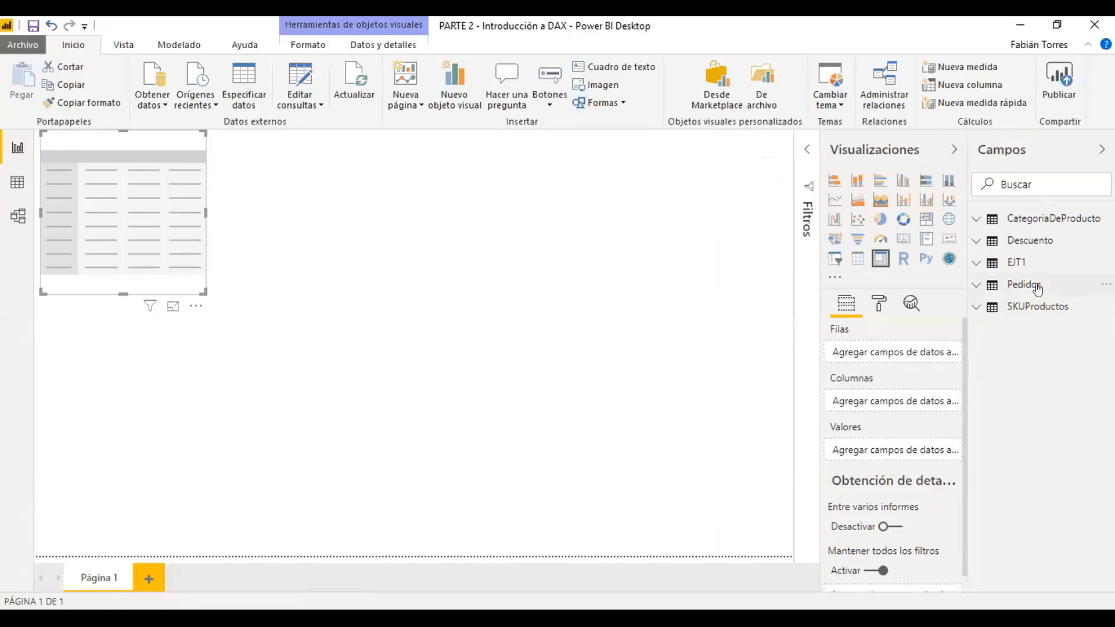
left_click(972, 286)
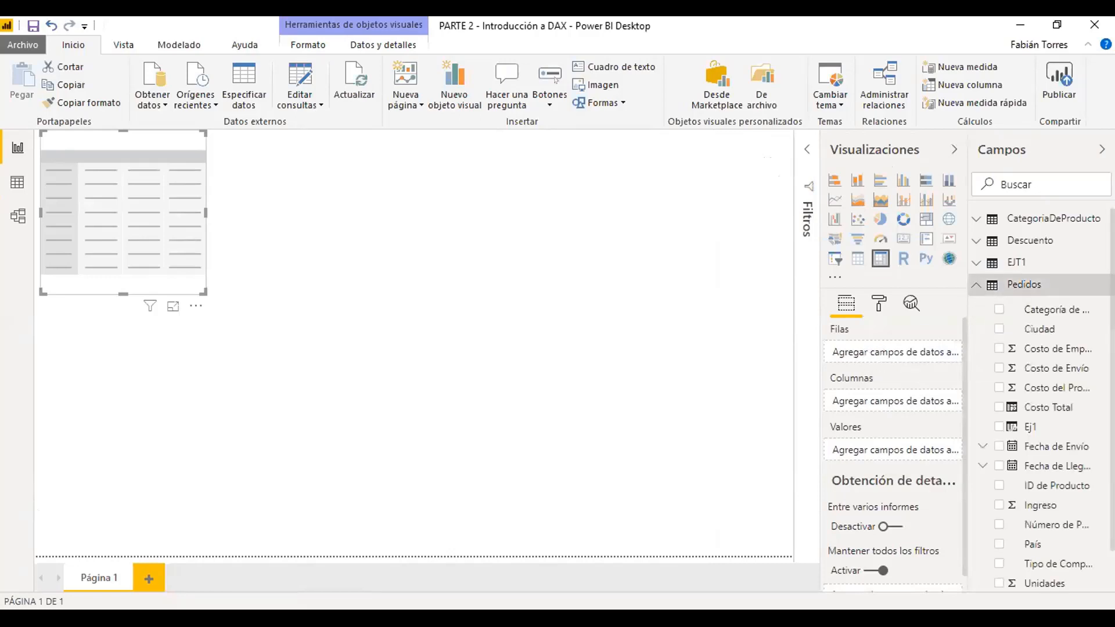
left_click_drag(1113, 325, 1113, 367)
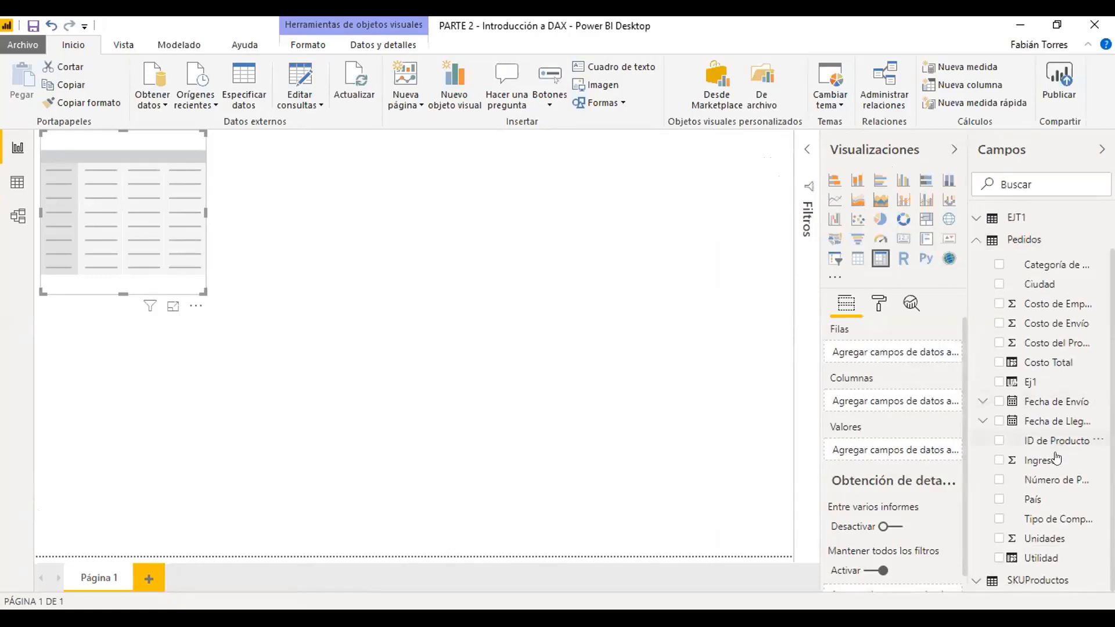
left_click_drag(1043, 498, 900, 352)
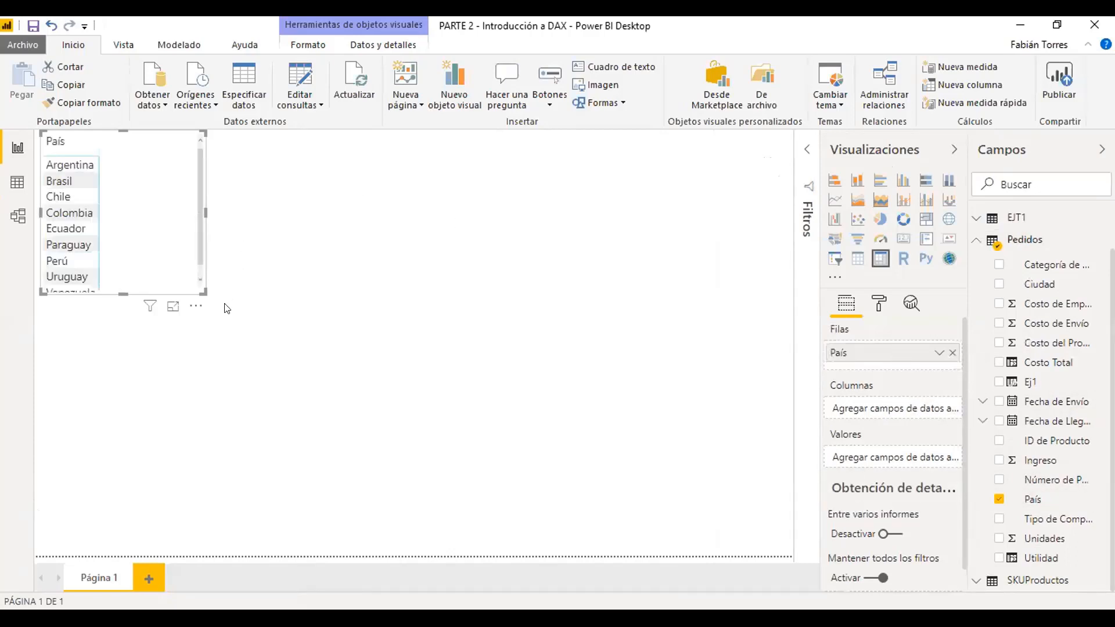
- Enlarge the matrix to fit all the countries and move it slightly down and right on the page
left_click_drag(203, 287, 231, 346)
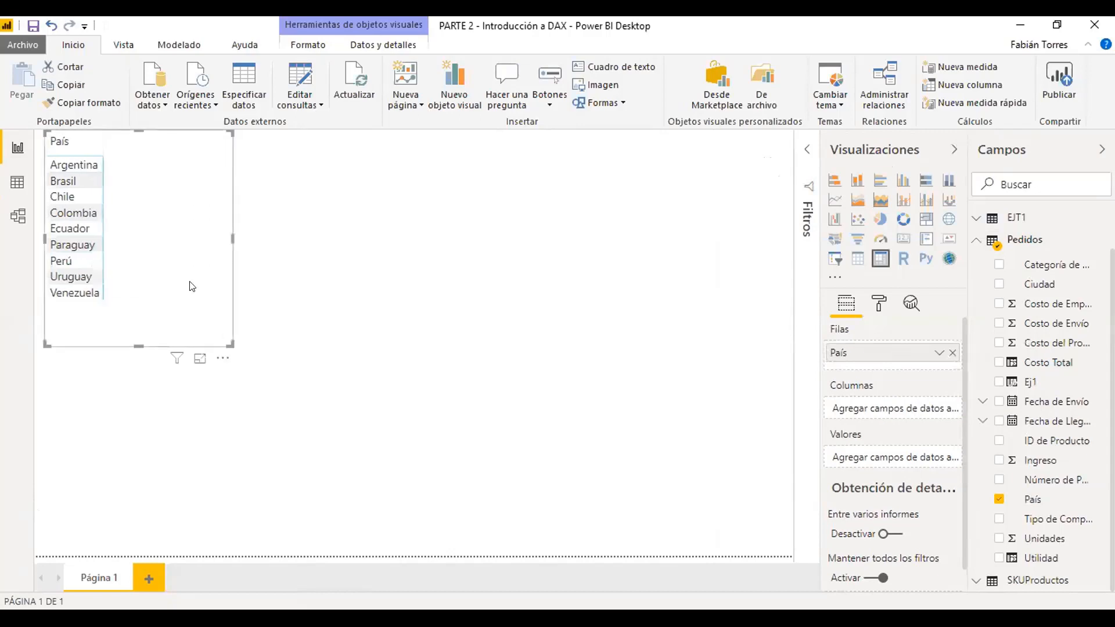
left_click_drag(188, 224, 215, 280)
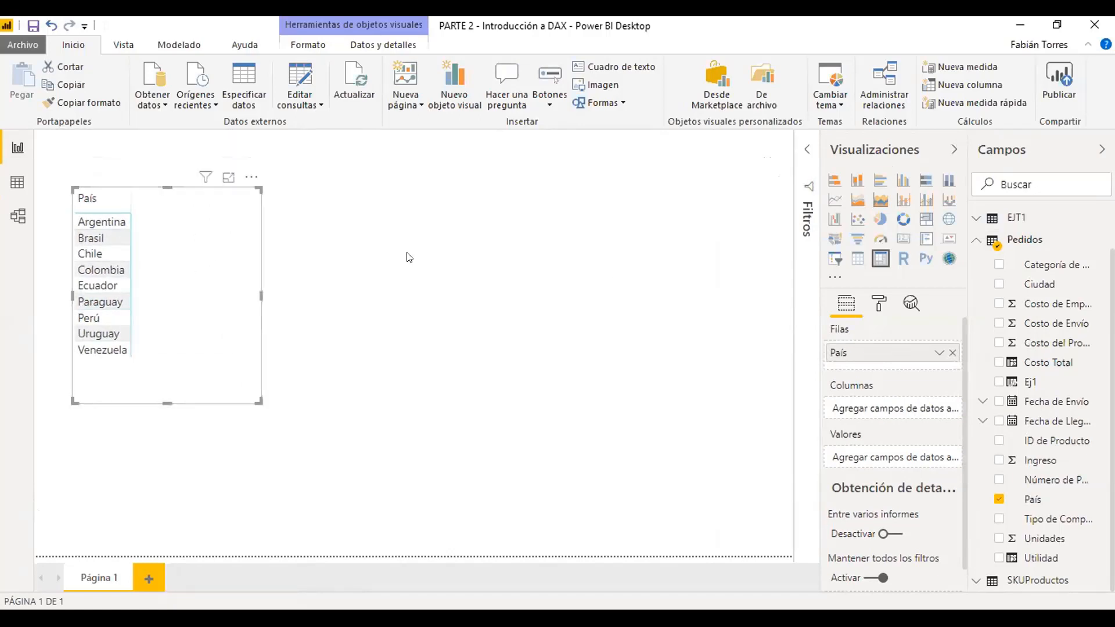
left_click(344, 284)
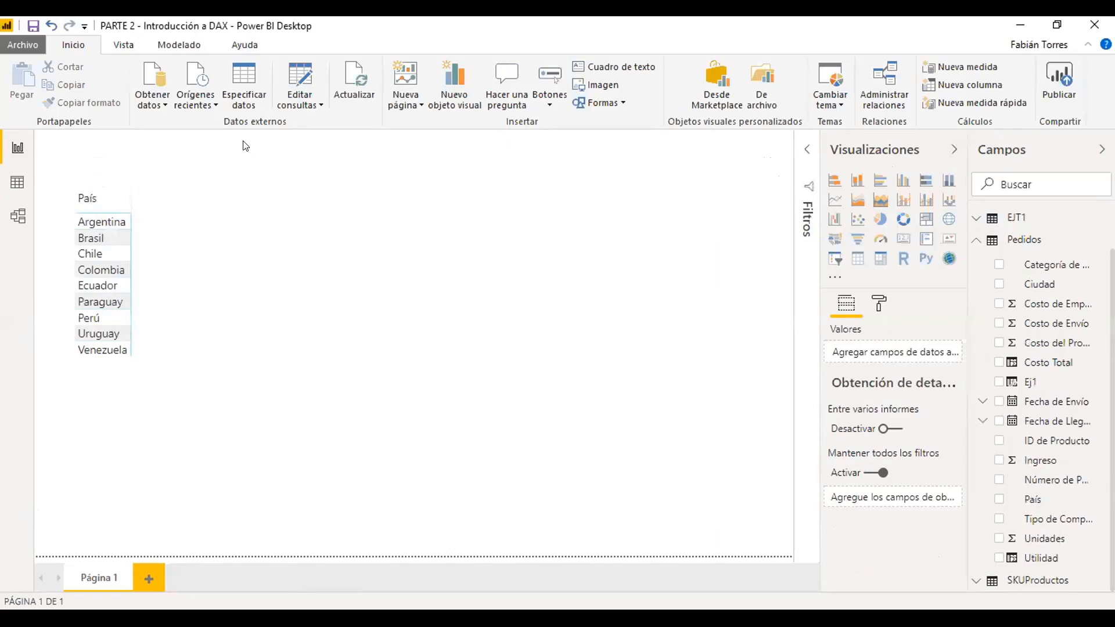
- Create the measure Ingresos Tot = SUM(Pedidos[Ingreso])
left_click(192, 46)
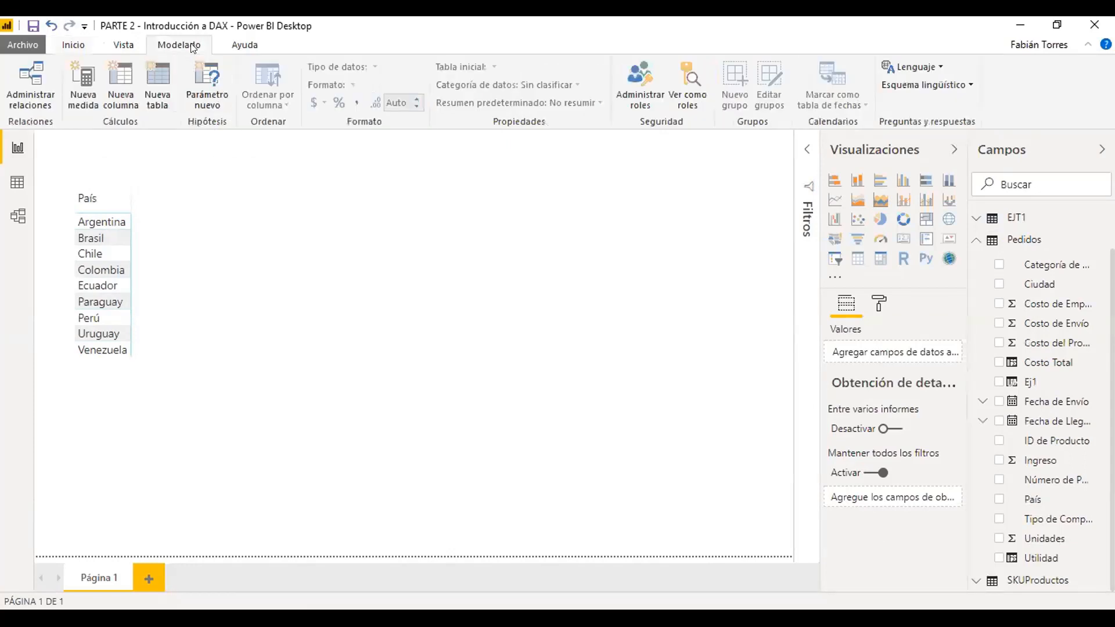
left_click(84, 85)
type("Ingr")
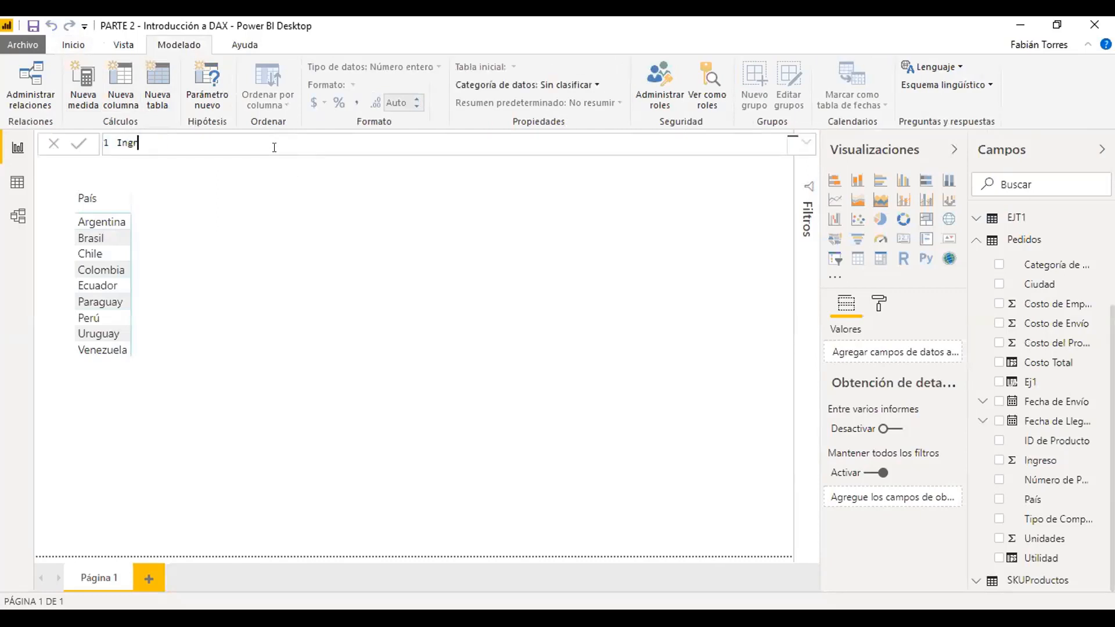
type("esos Tot = sum(ped")
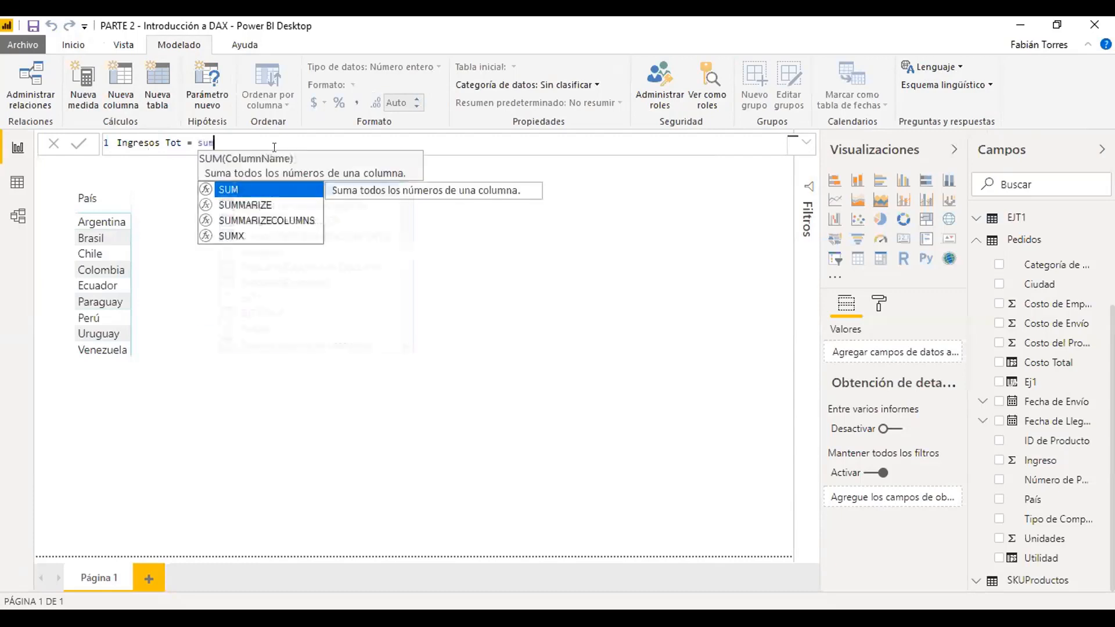
type("i")
key("Down")
key("Down")
key("Down")
key("Down")
key("Down")
key("Down")
key("Down")
key("Down")
key("Down")
key("Down")
key("Down")
key("Down")
key("Down")
key("Down")
key("Down")
key("Down")
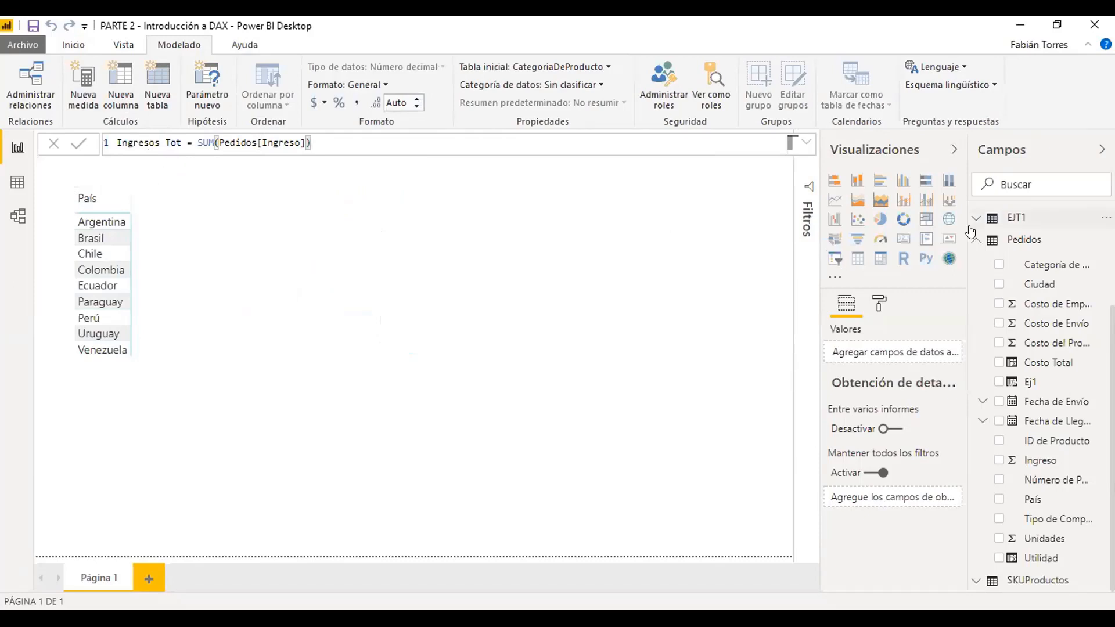
- Search the fields for "ingr" and add the Ingresos Tot measure to the matrix values
left_click(1040, 182)
type("ingr")
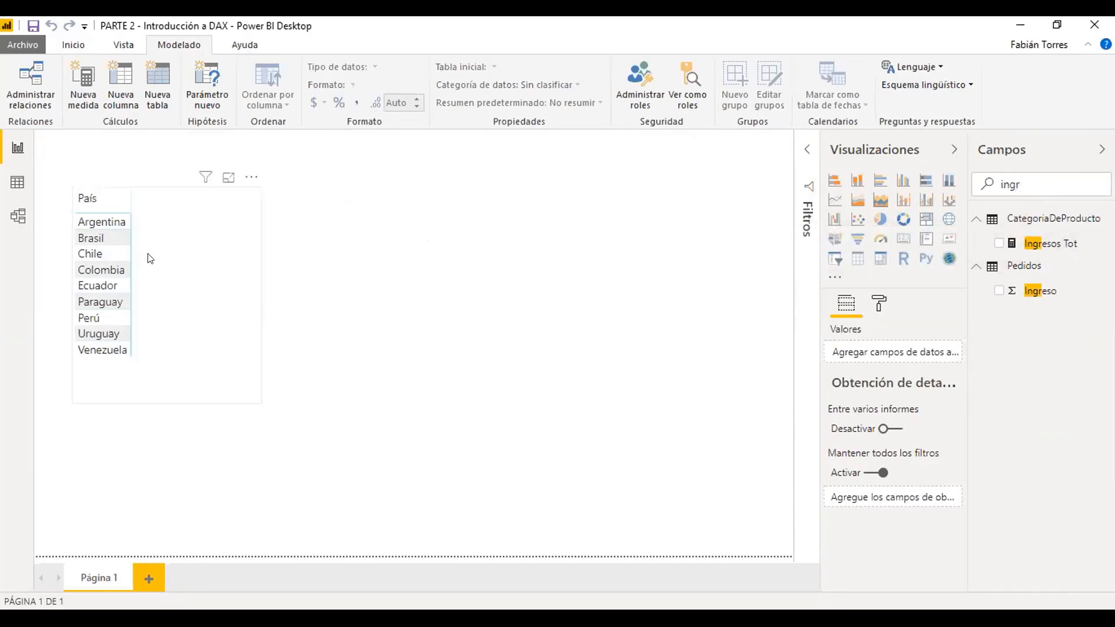
left_click(148, 268)
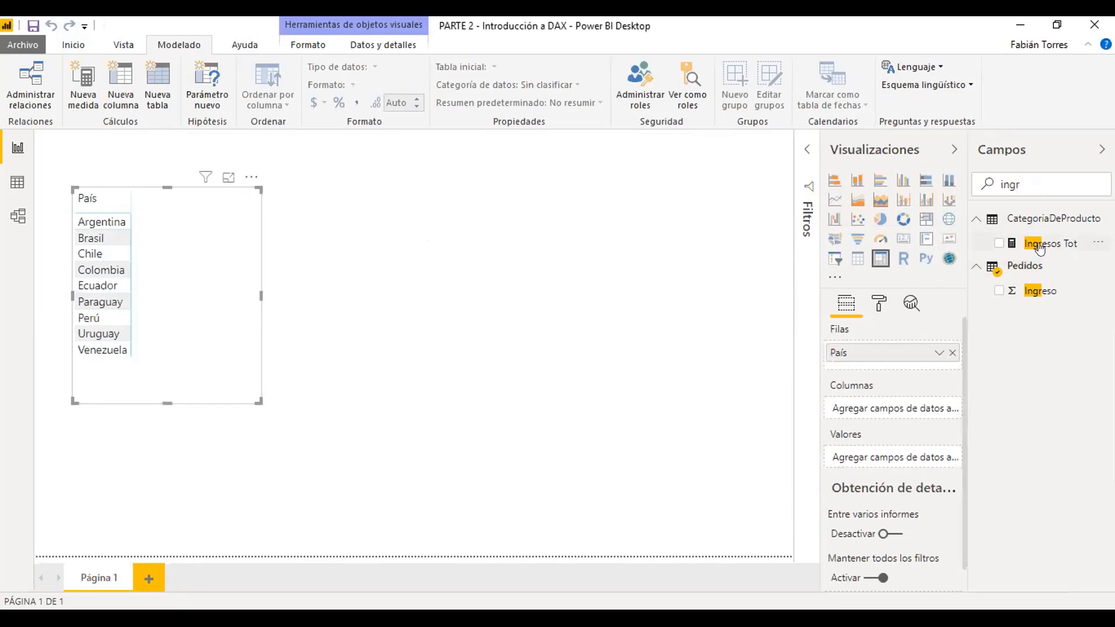
left_click_drag(1039, 248, 898, 466)
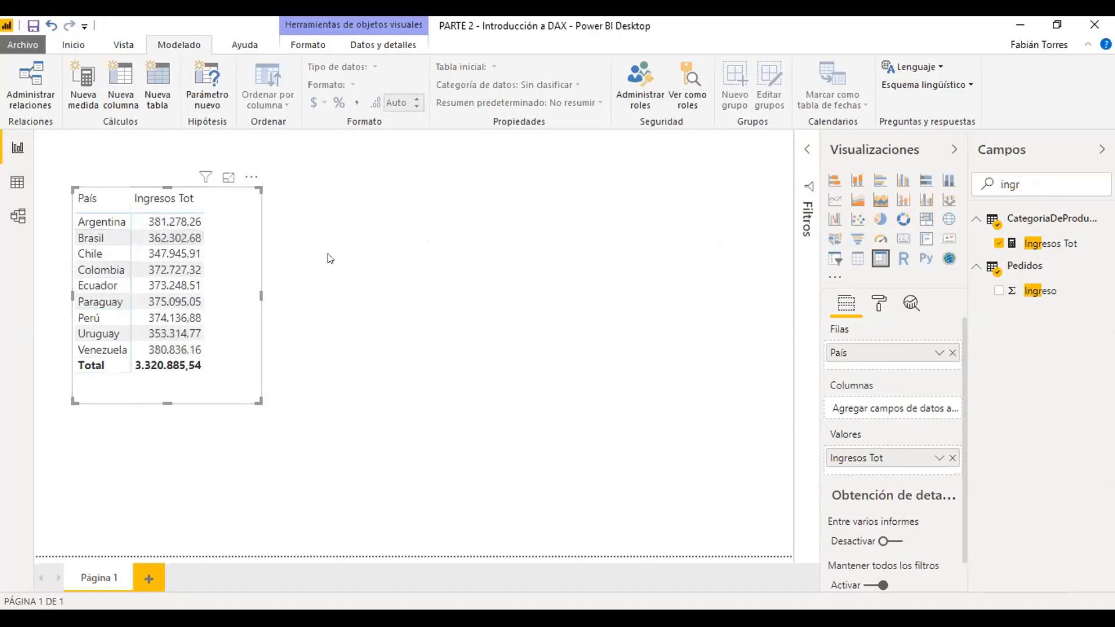
- Display the Ingresos Tot measure's formula and highlight the whole expression for review
left_click(1037, 244)
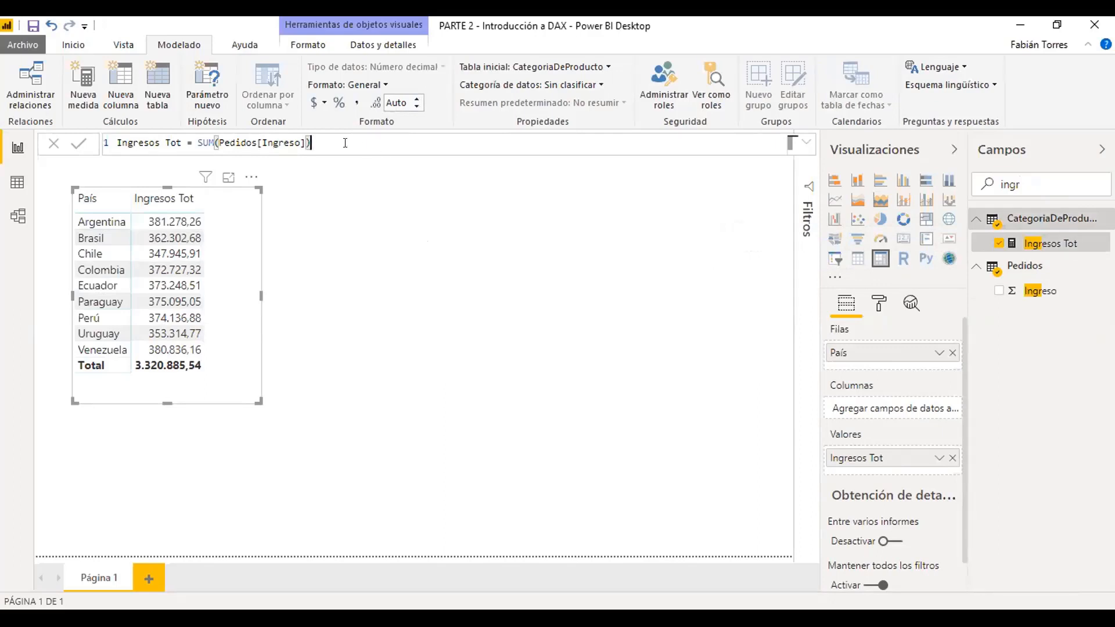
left_click_drag(345, 143, 115, 143)
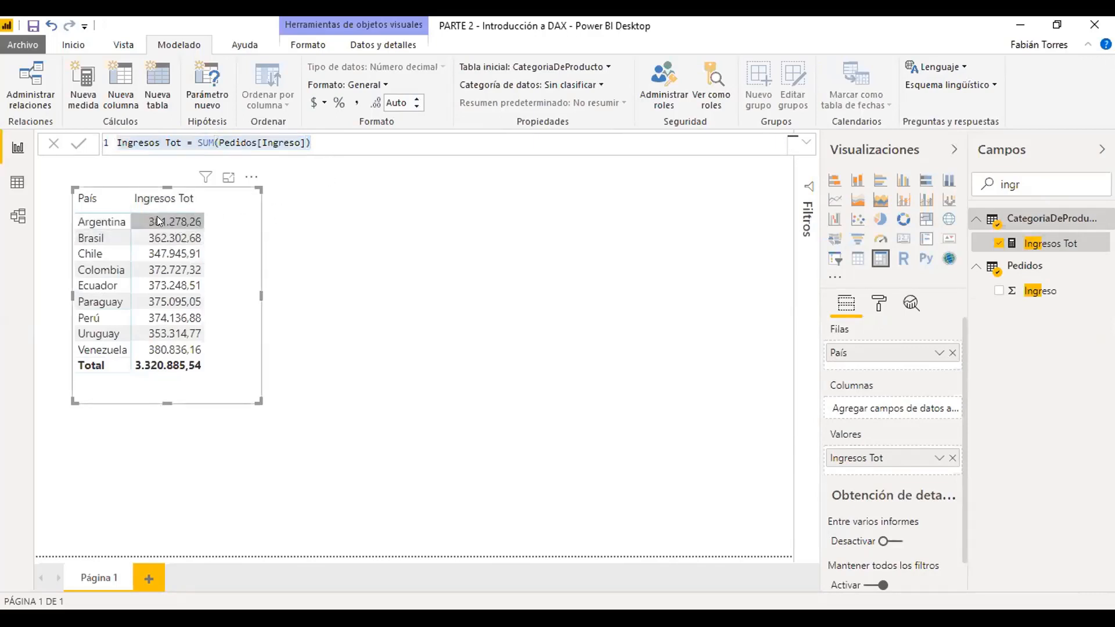
left_click(427, 329)
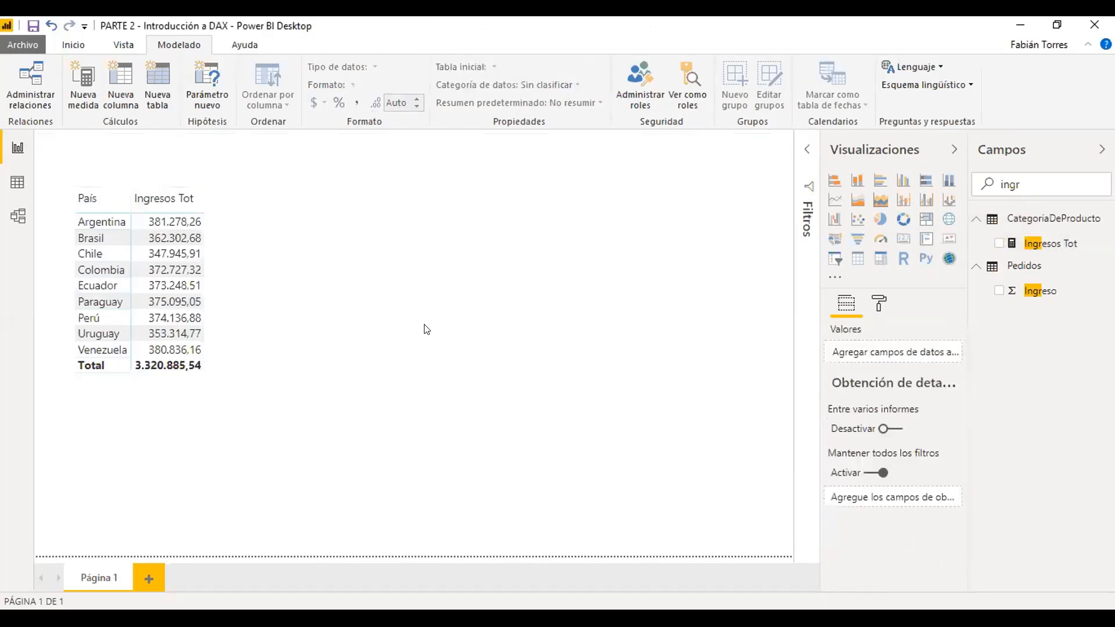
- Highlight Argentina's Ingresos Tot value in the matrix to examine it, and clear the highlight
left_click(239, 246)
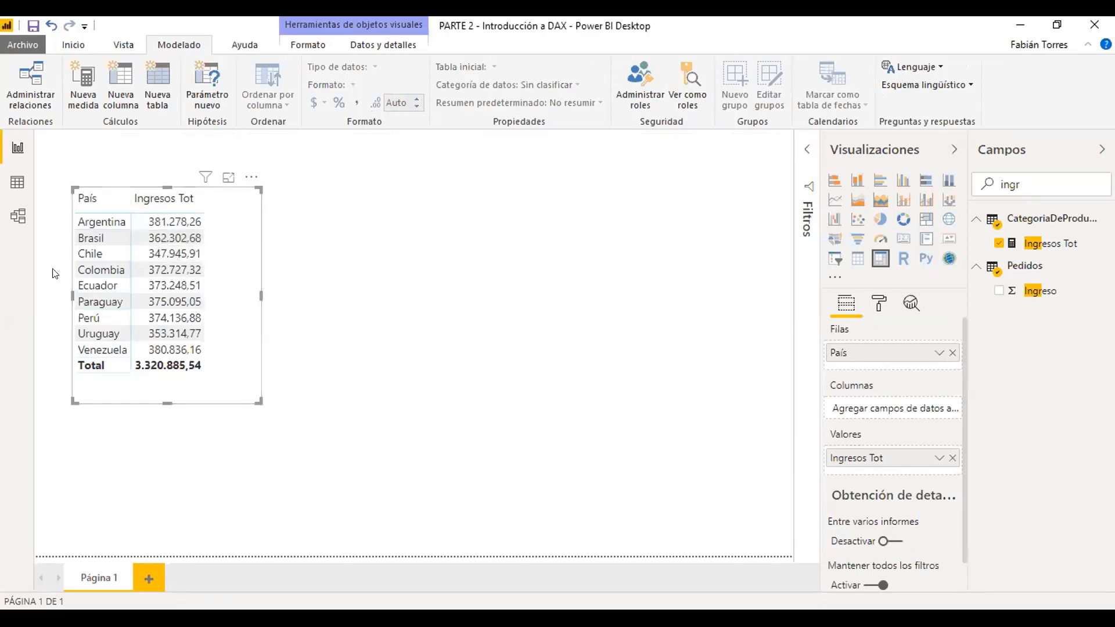
left_click(161, 221)
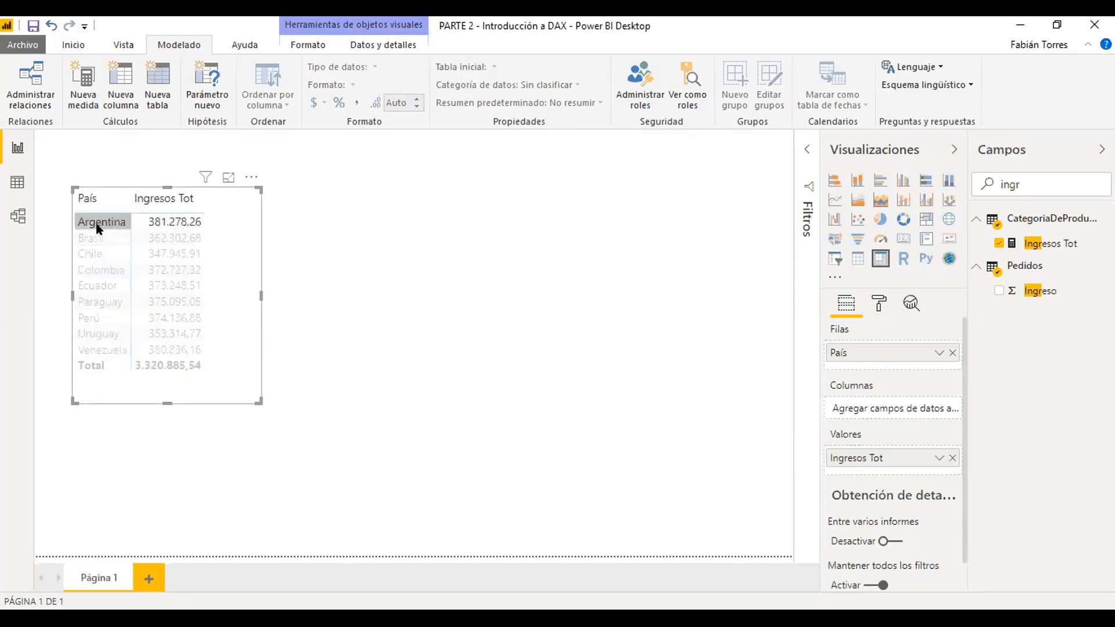
left_click(199, 223)
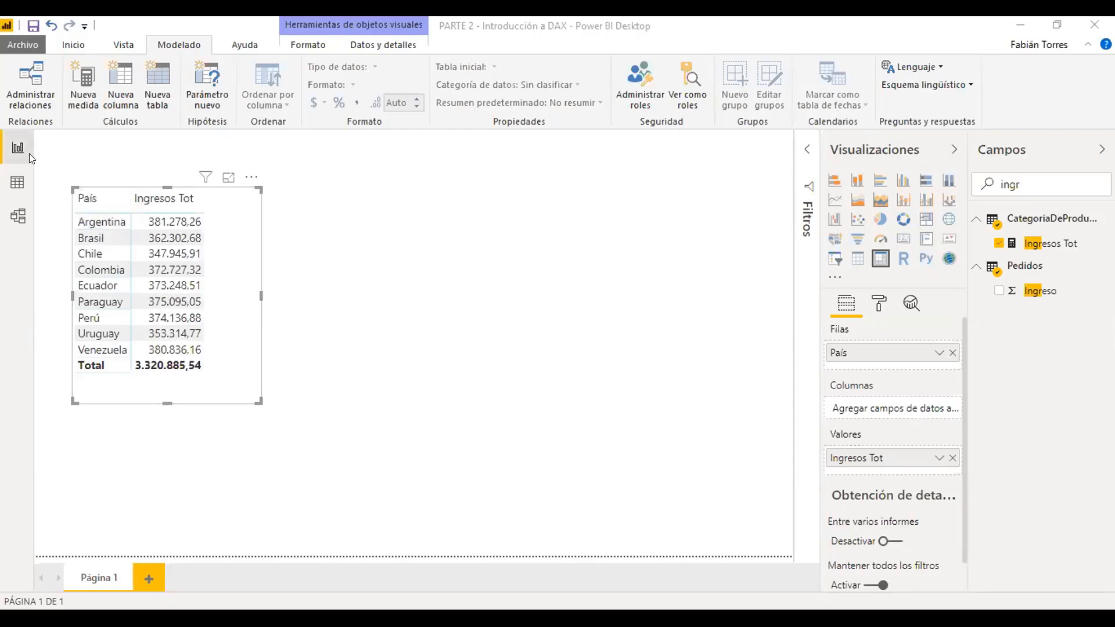
- Filter the País column of the Pedidos table in the data view to show only Argentina
left_click(18, 183)
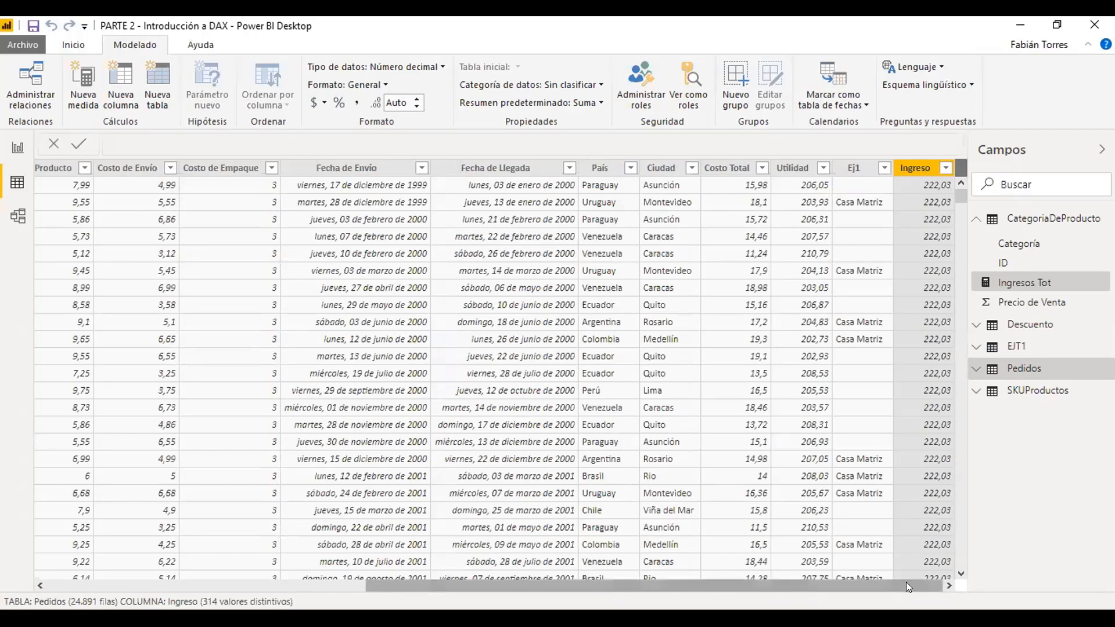
left_click_drag(907, 583, 895, 553)
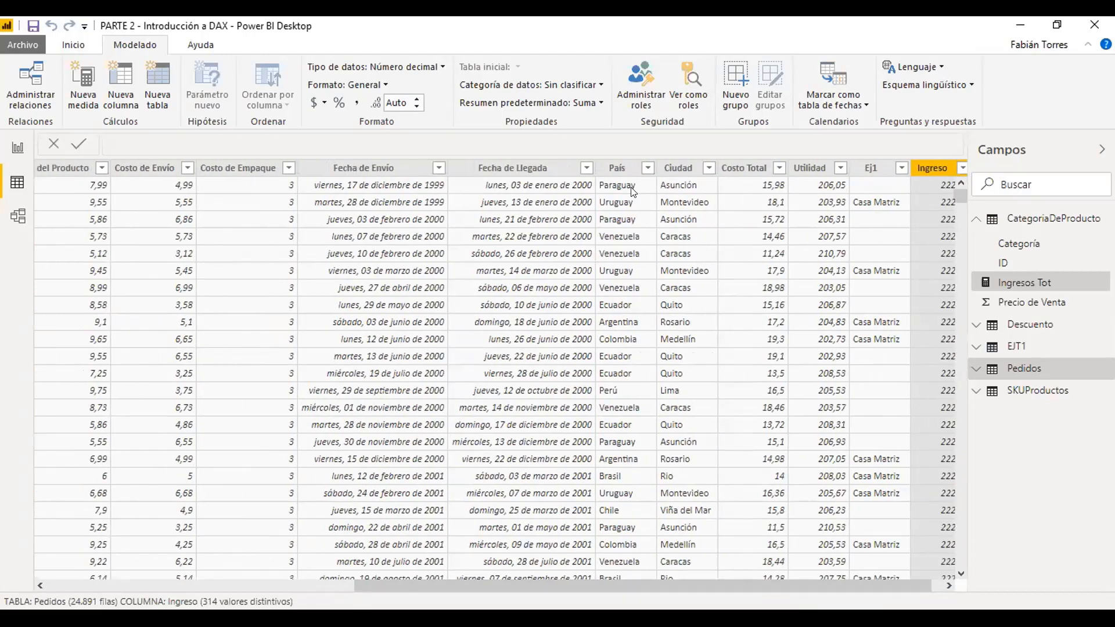
left_click(631, 172)
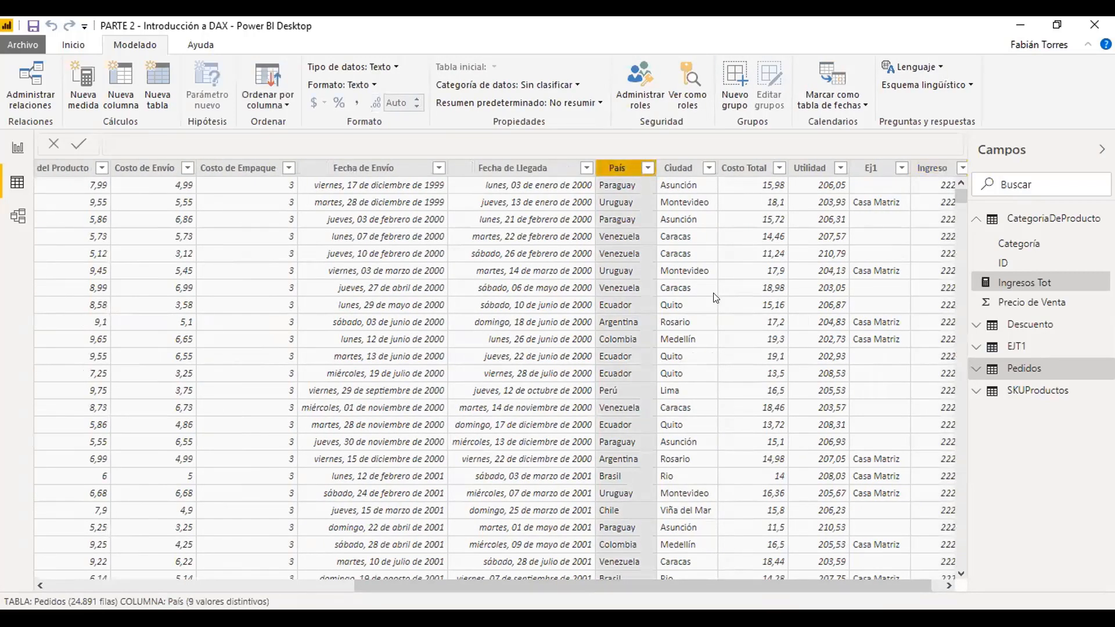
left_click(648, 168)
left_click(713, 338)
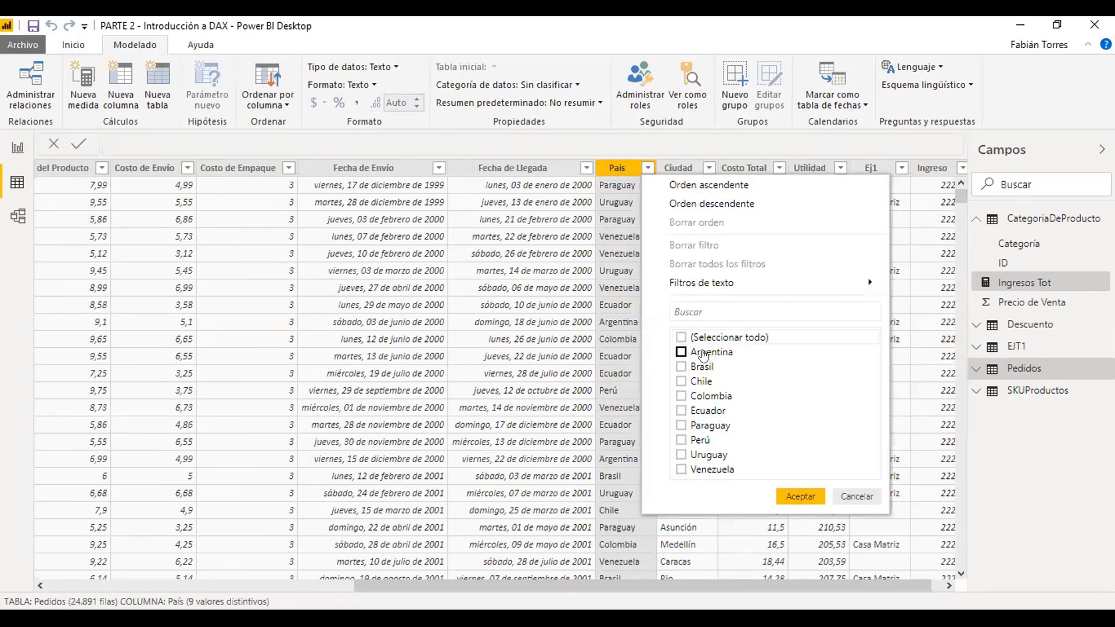
left_click(704, 353)
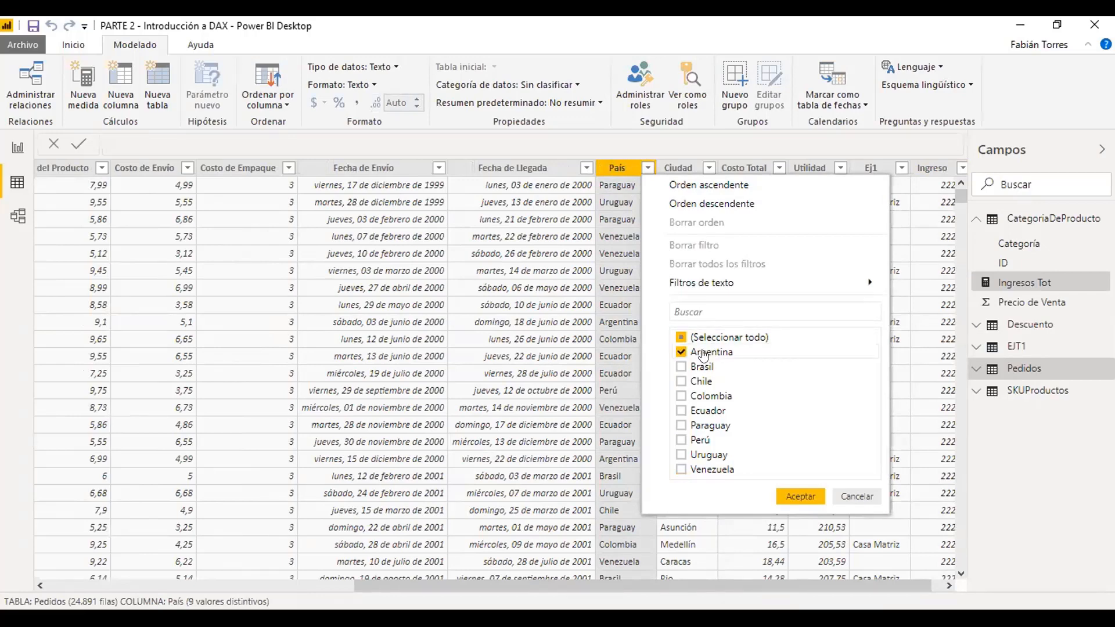
left_click(800, 497)
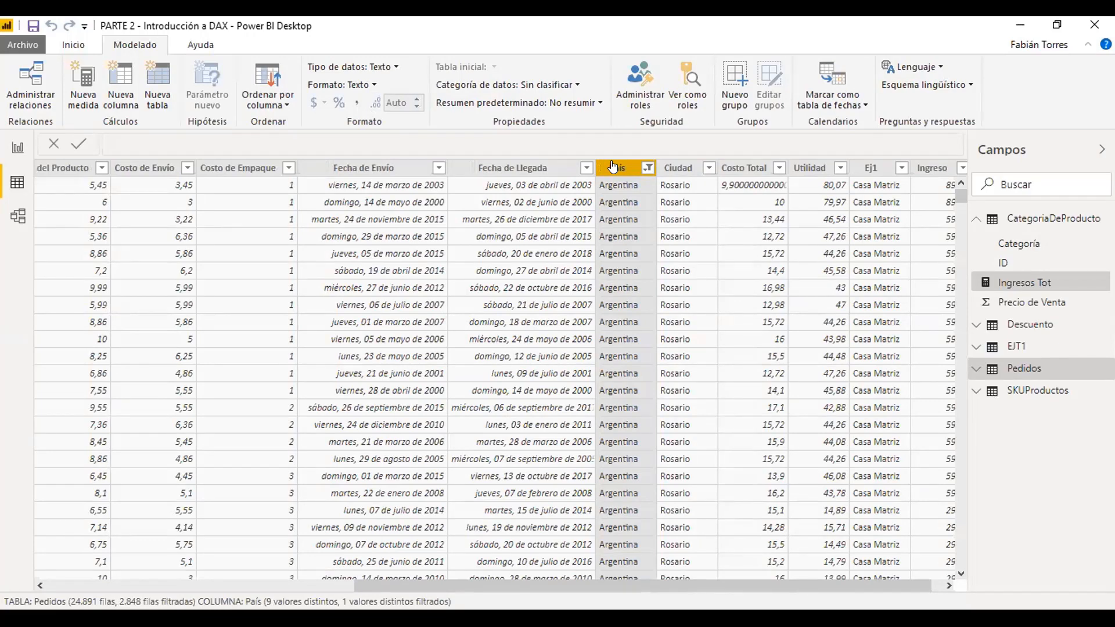
- Review the Ingresos Tot measure's formula, then return to the filtered Pedidos table and select its Ingreso column
left_click(1051, 283)
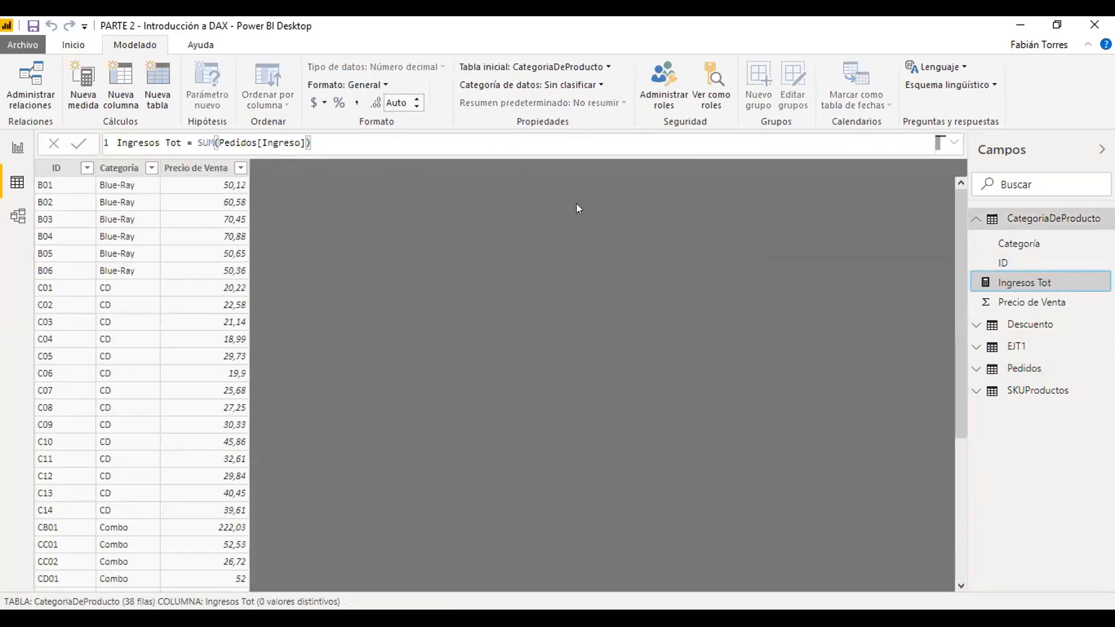
left_click(1027, 368)
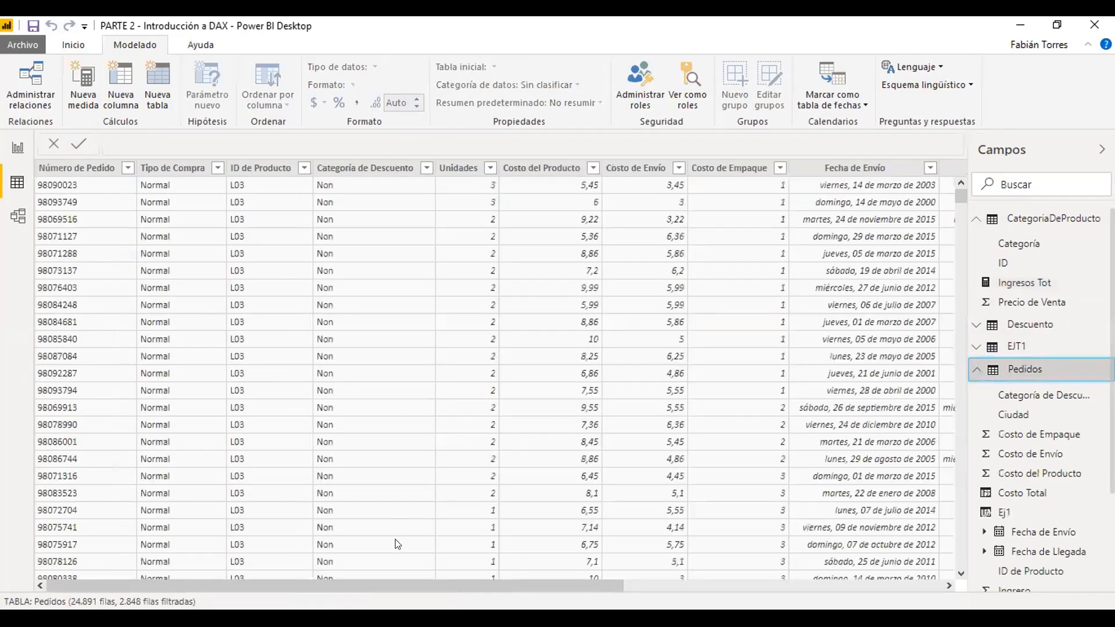
scroll(408, 571, "right", 5)
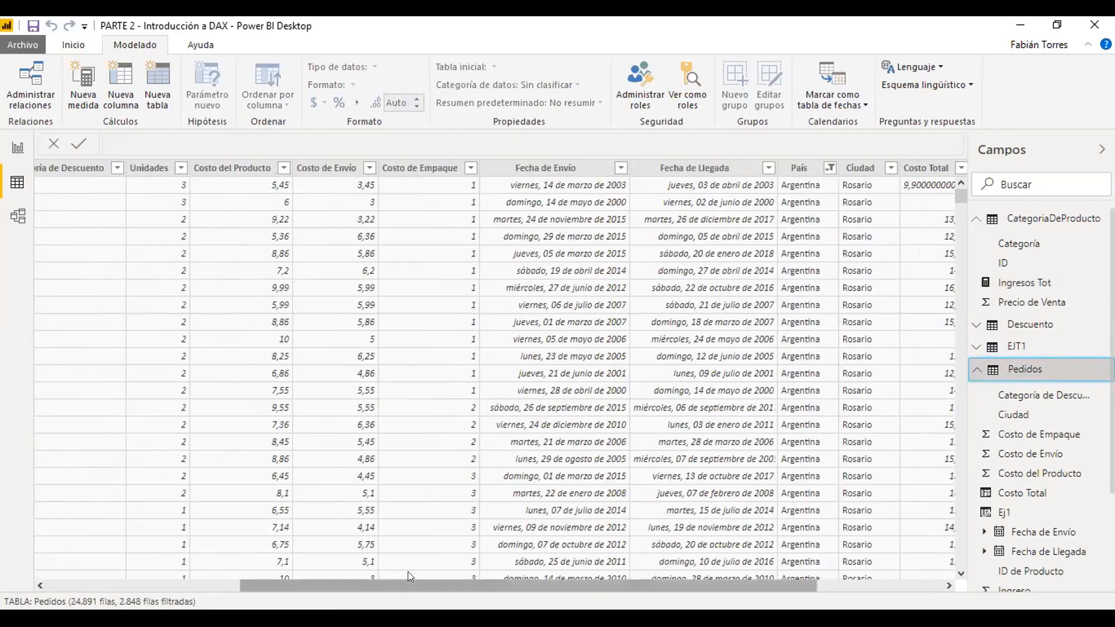
scroll(408, 571, "right", 3)
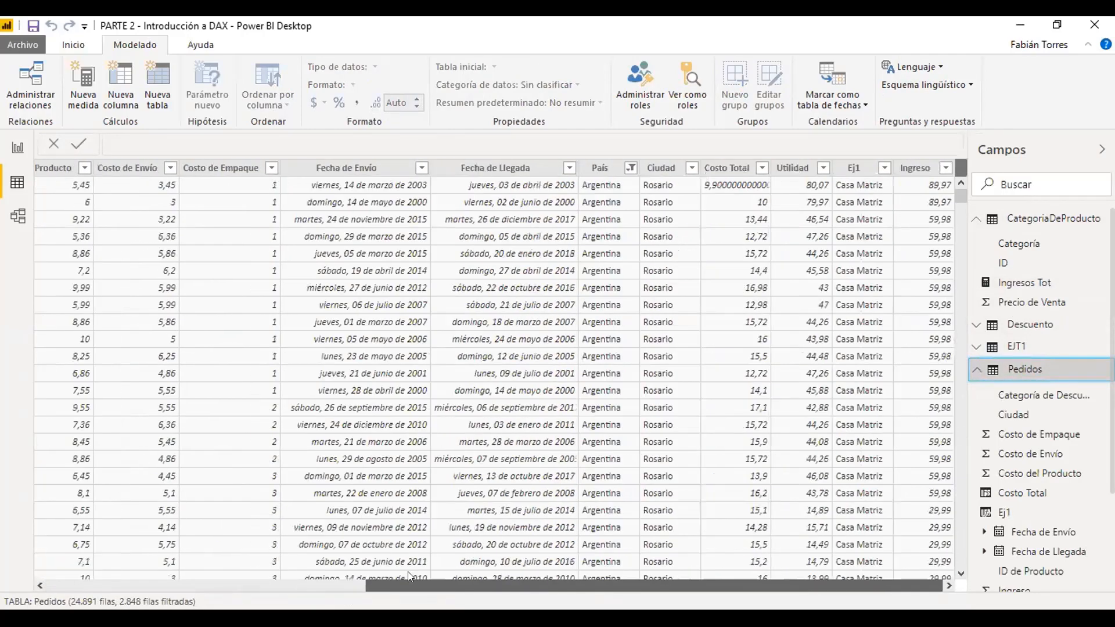
left_click(913, 170)
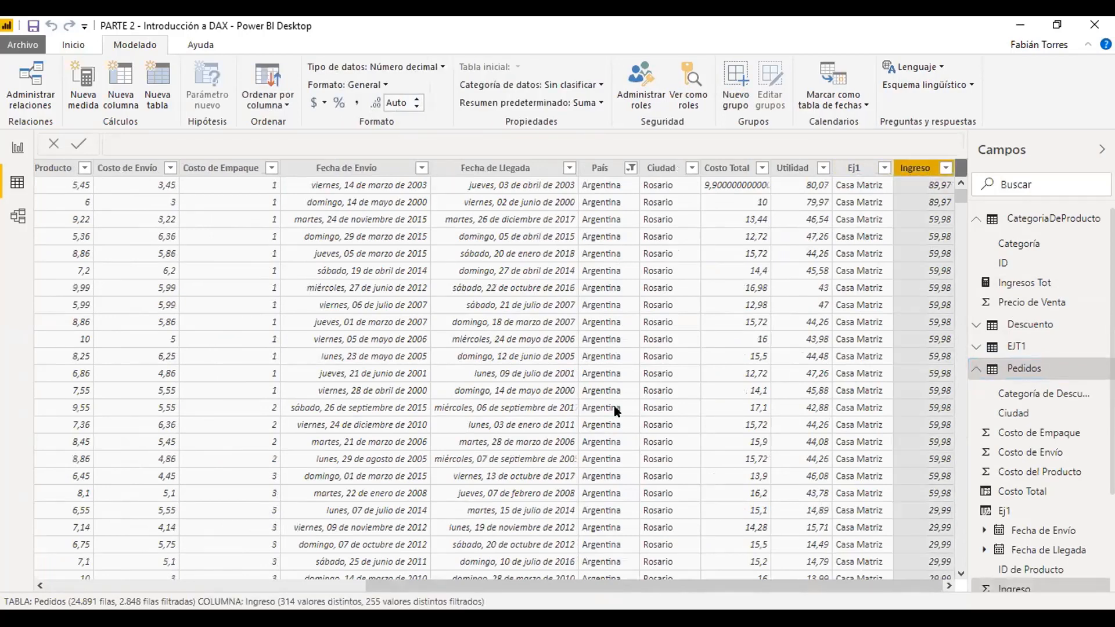
- Compare the report matrix's Ingresos Tot by country with the Argentina-filtered Pedidos rows, highlighting the País column, and return to the report
left_click(18, 147)
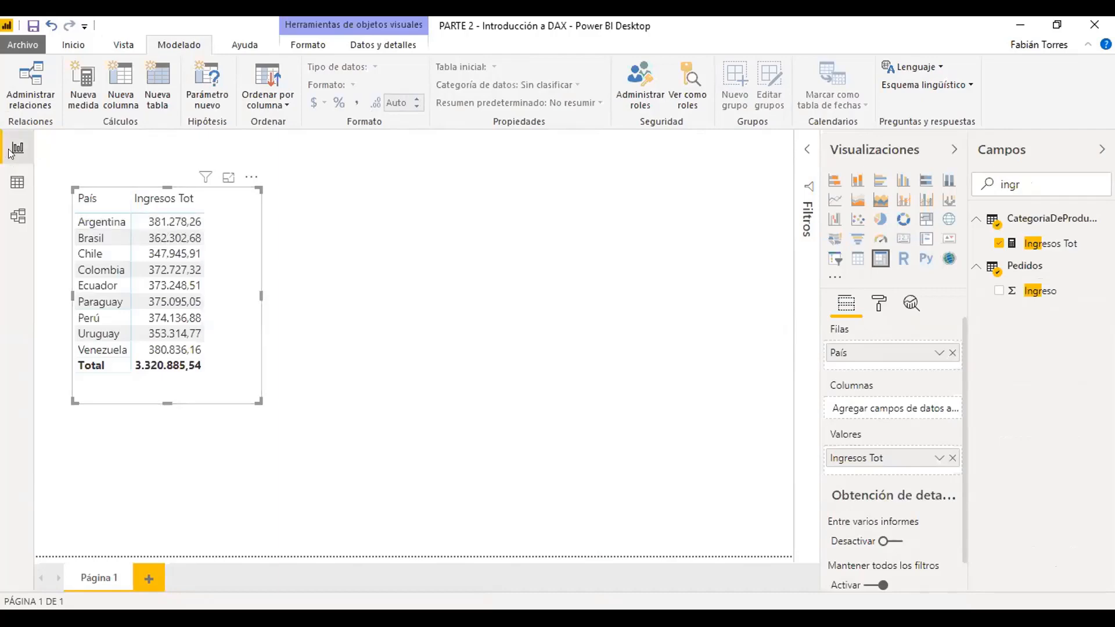
left_click(27, 178)
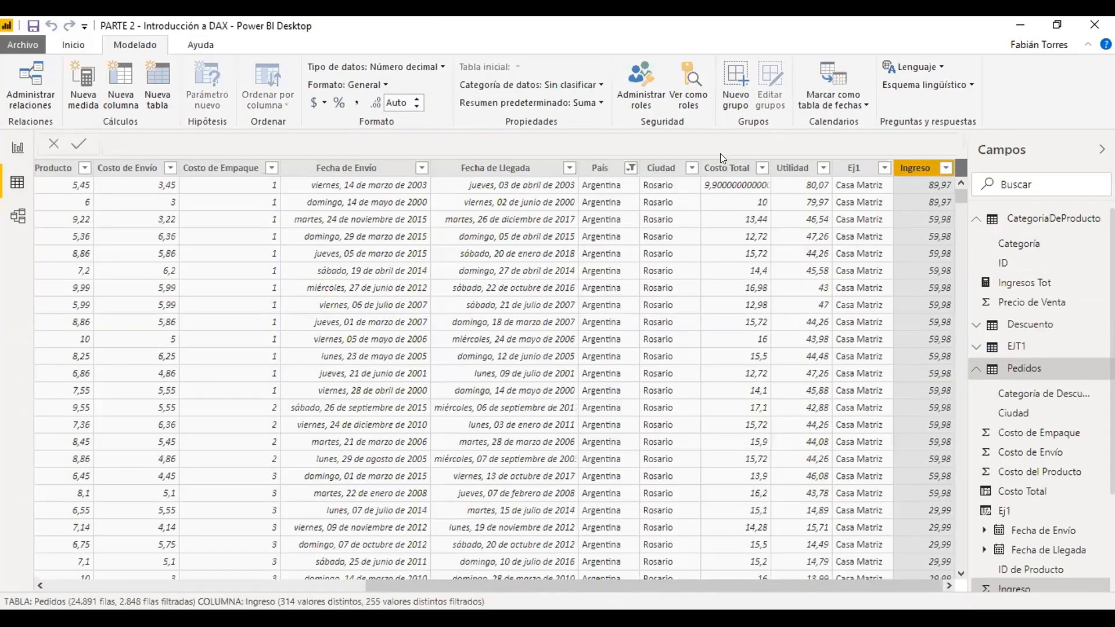
left_click(598, 172)
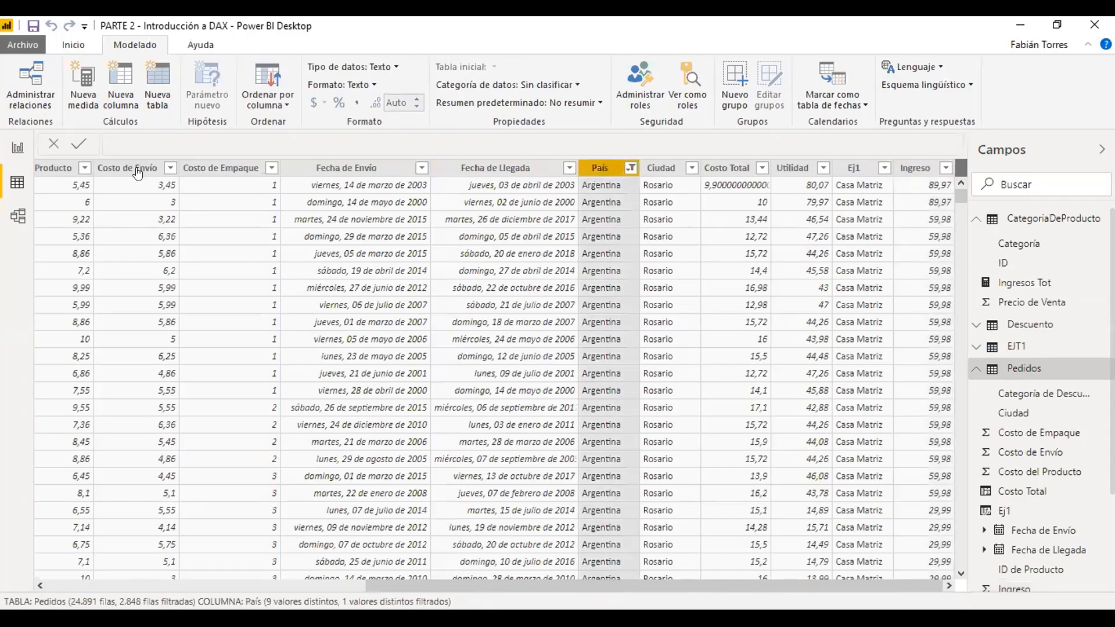
left_click(8, 152)
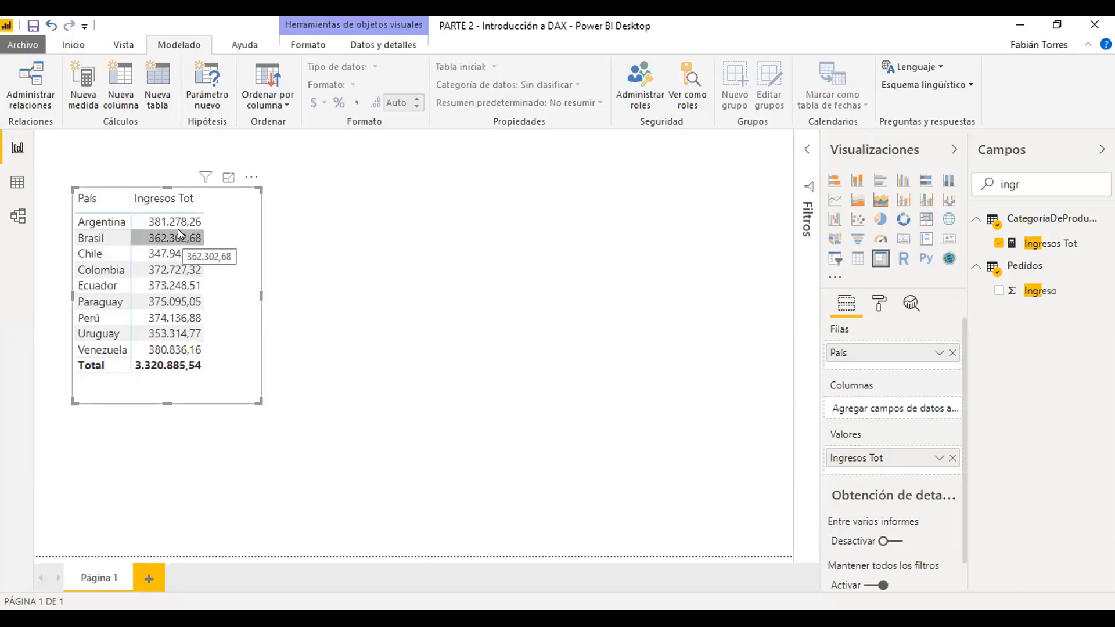
left_click(18, 180)
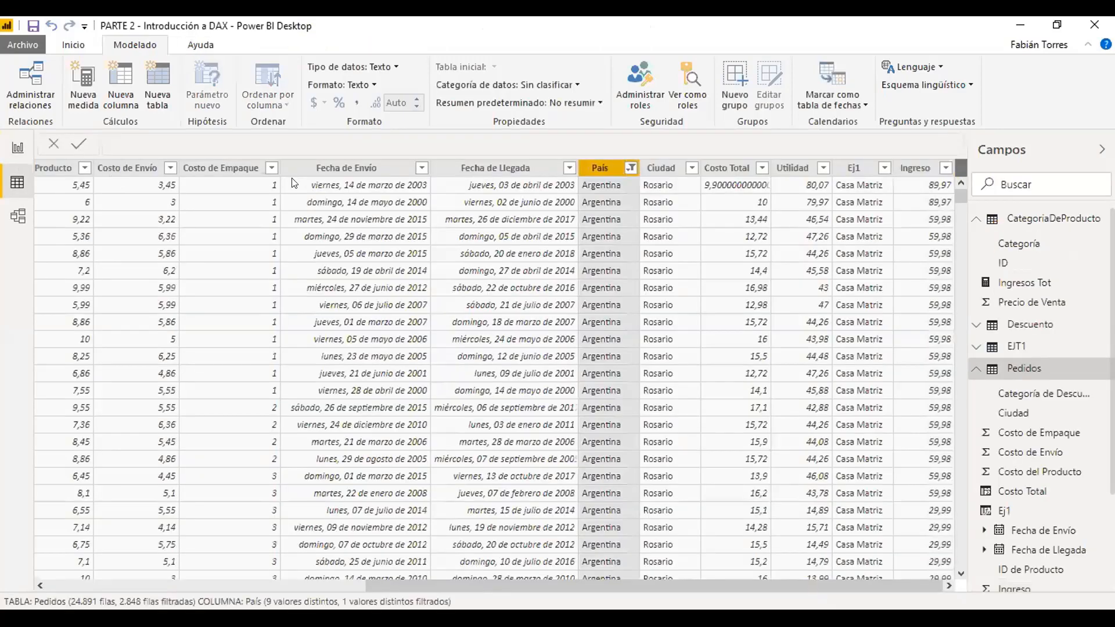
left_click(18, 150)
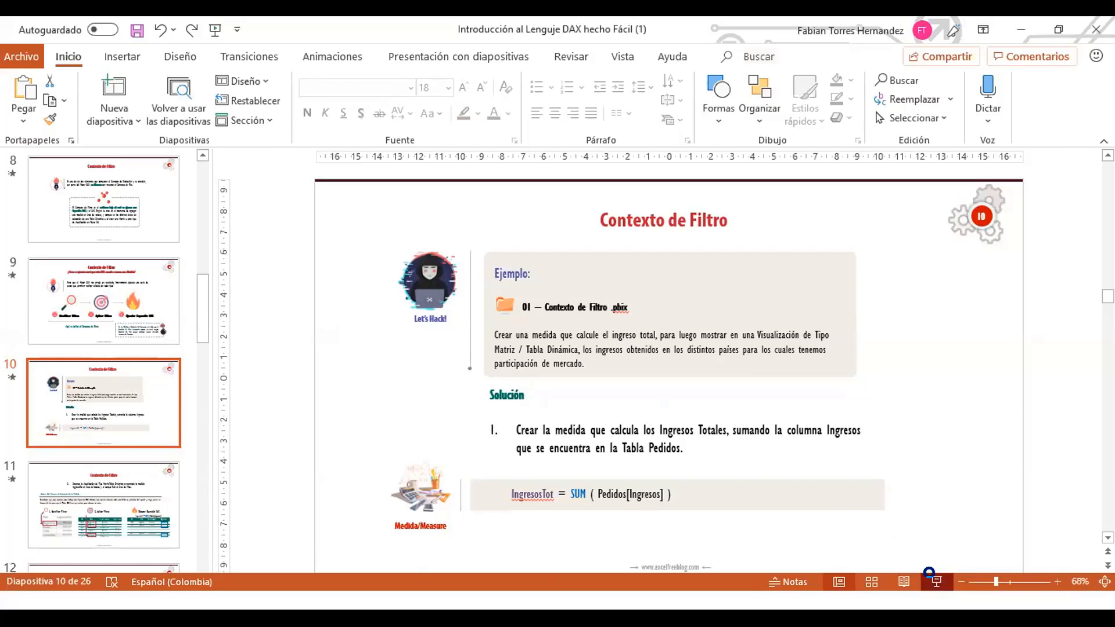
- Start the PowerPoint slide show from the Contexto de Filtro example on slide 10 and advance to the following slide
left_click(935, 580)
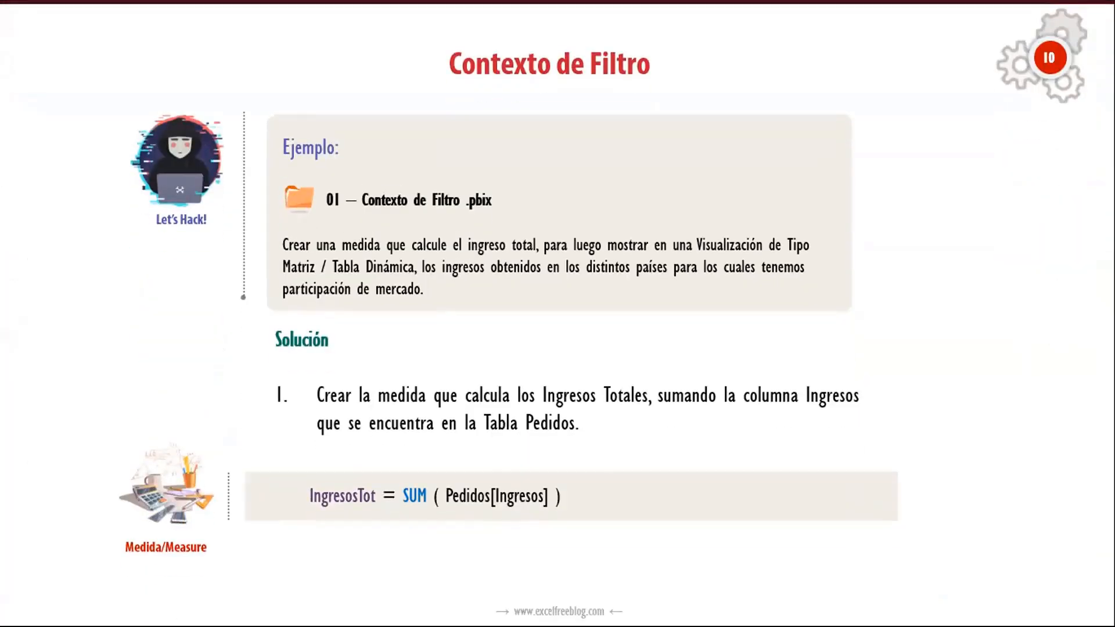
key("Right")
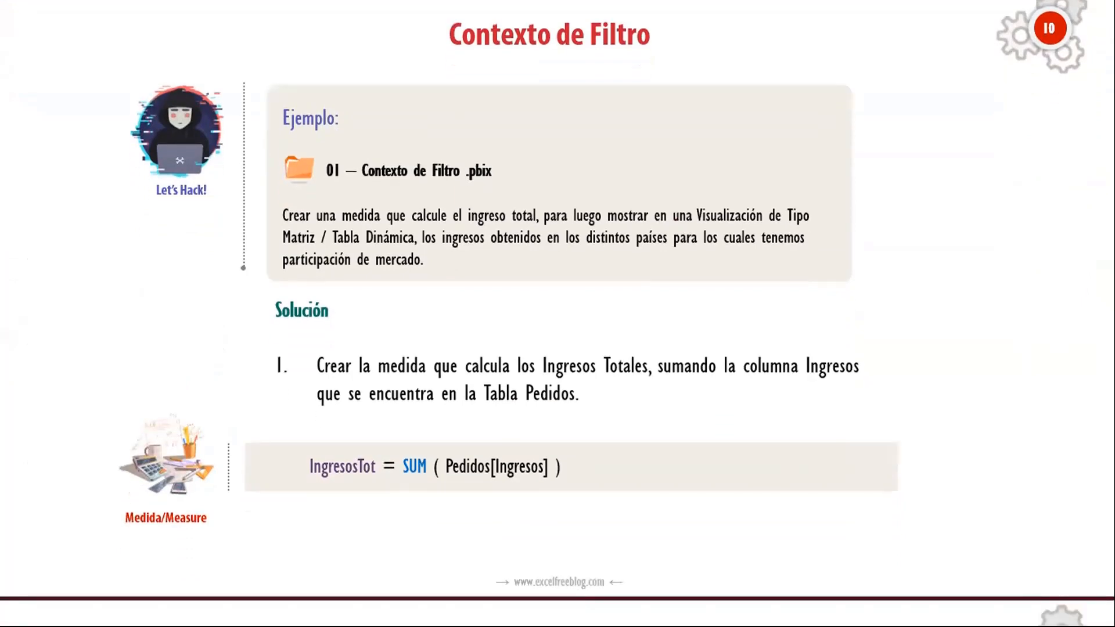